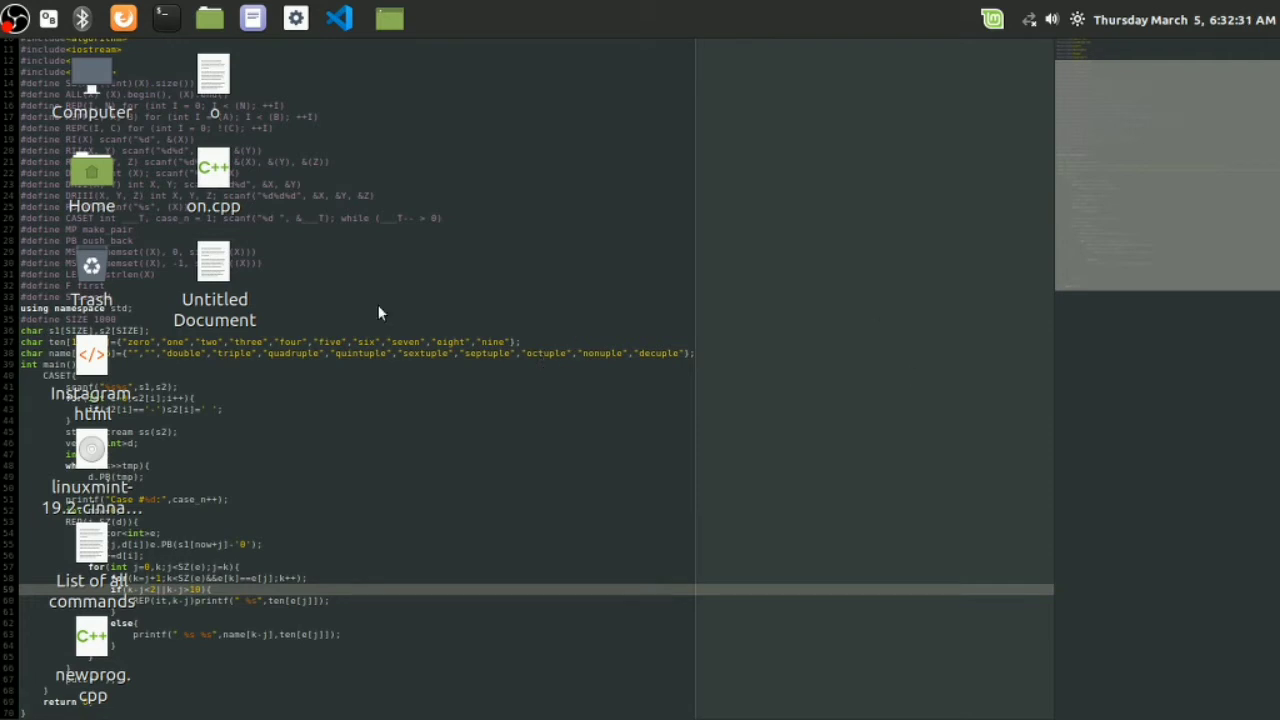
# - Open the application menu and scroll to the Screensaver entry
pyautogui.click(48, 18)
pyautogui.click(48, 18)
pyautogui.click(990, 20)
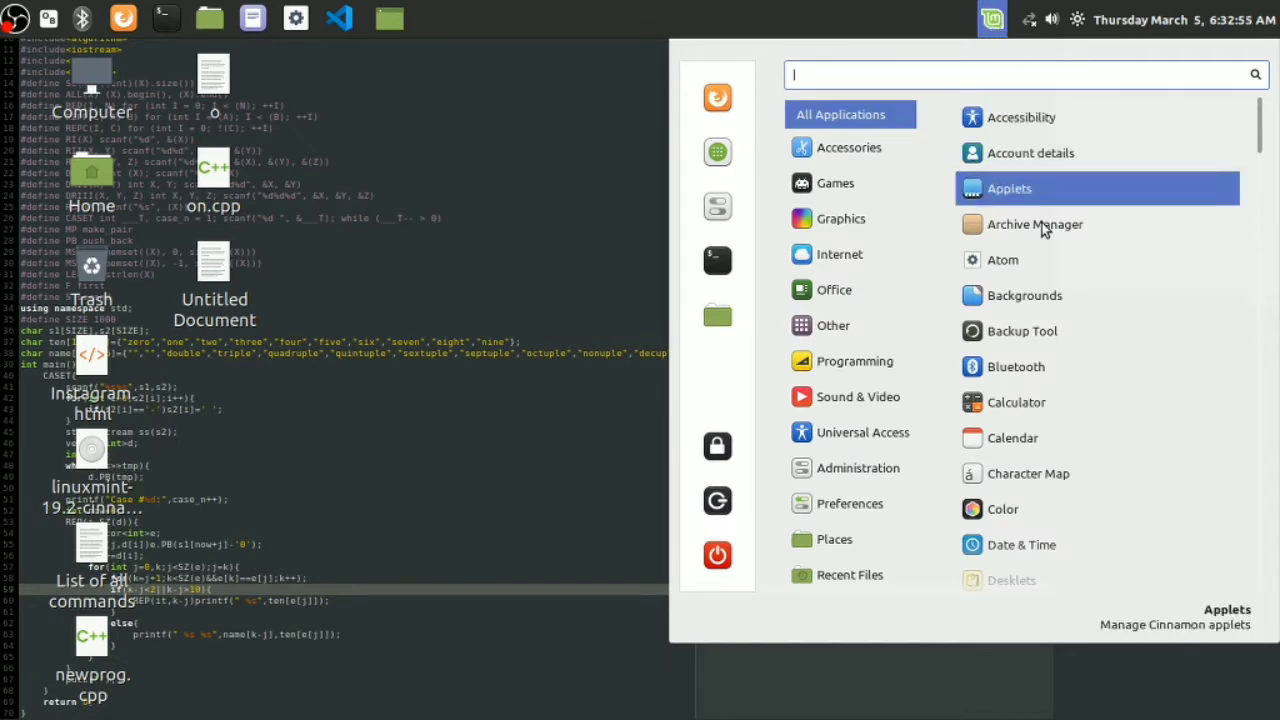
pyautogui.scroll(-3, 1040, 243)
pyautogui.scroll(-8, 1040, 250)
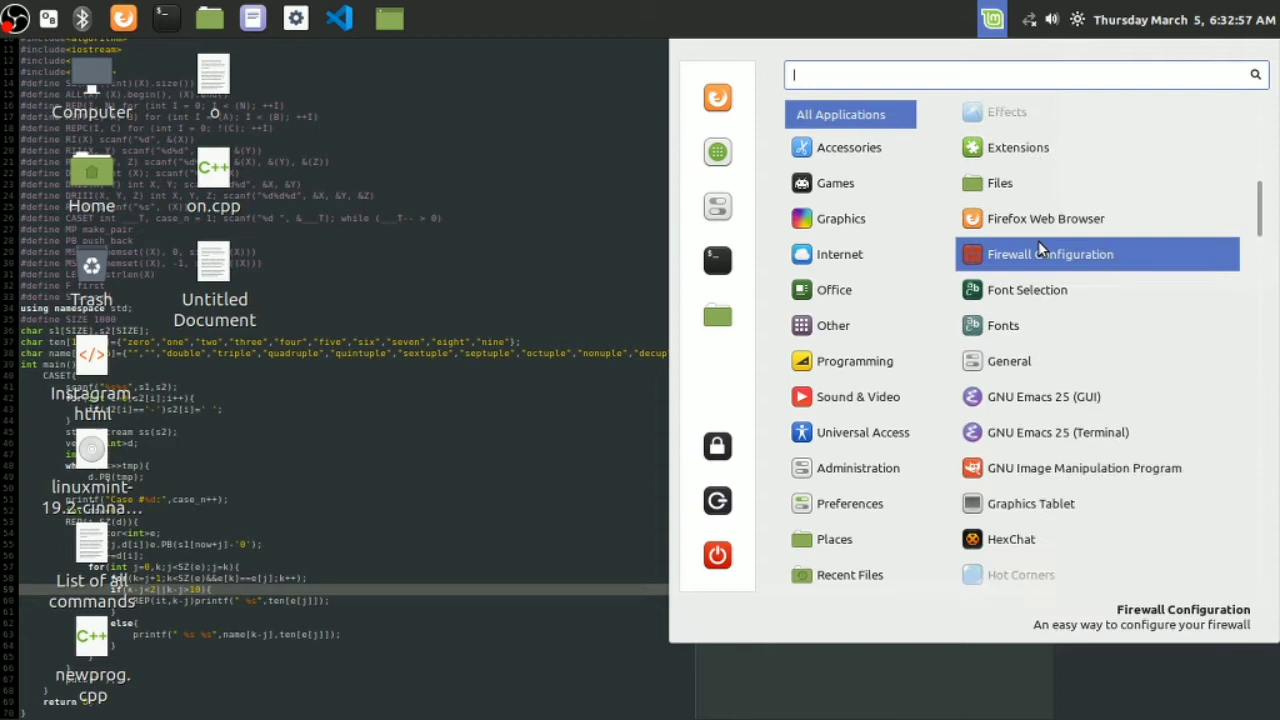
pyautogui.scroll(-15, 1039, 250)
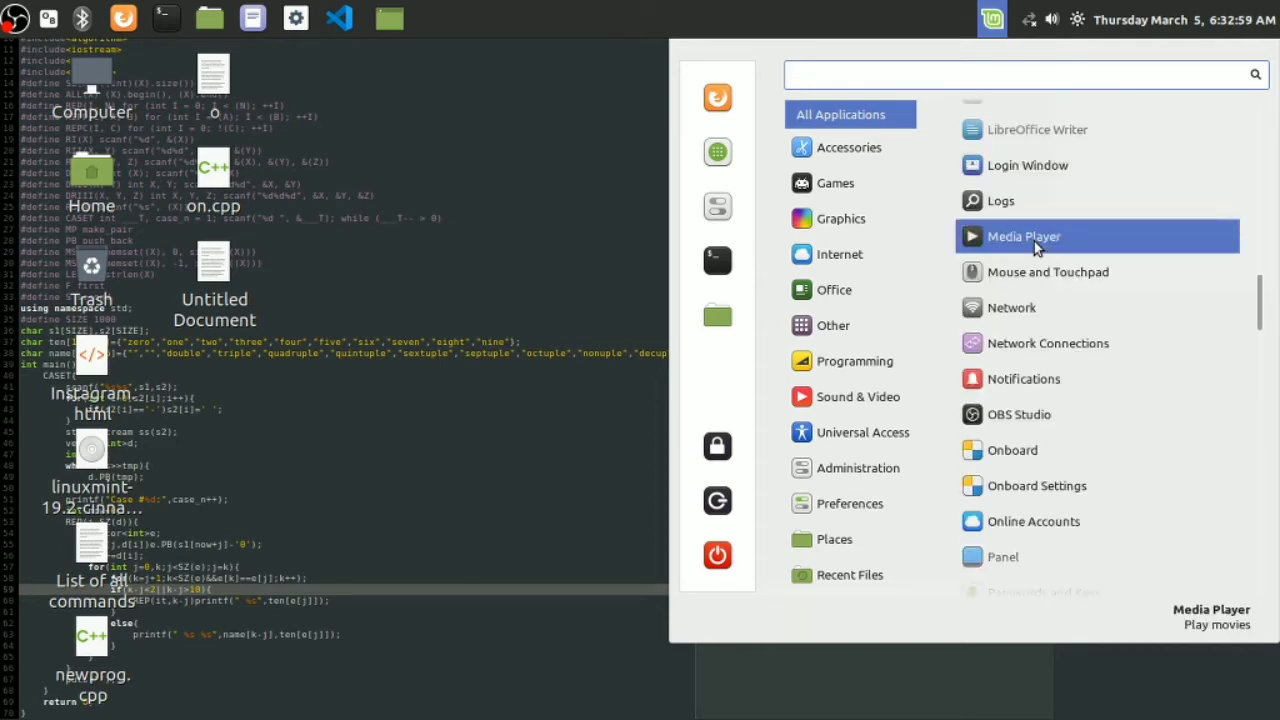
pyautogui.scroll(-2, 1039, 247)
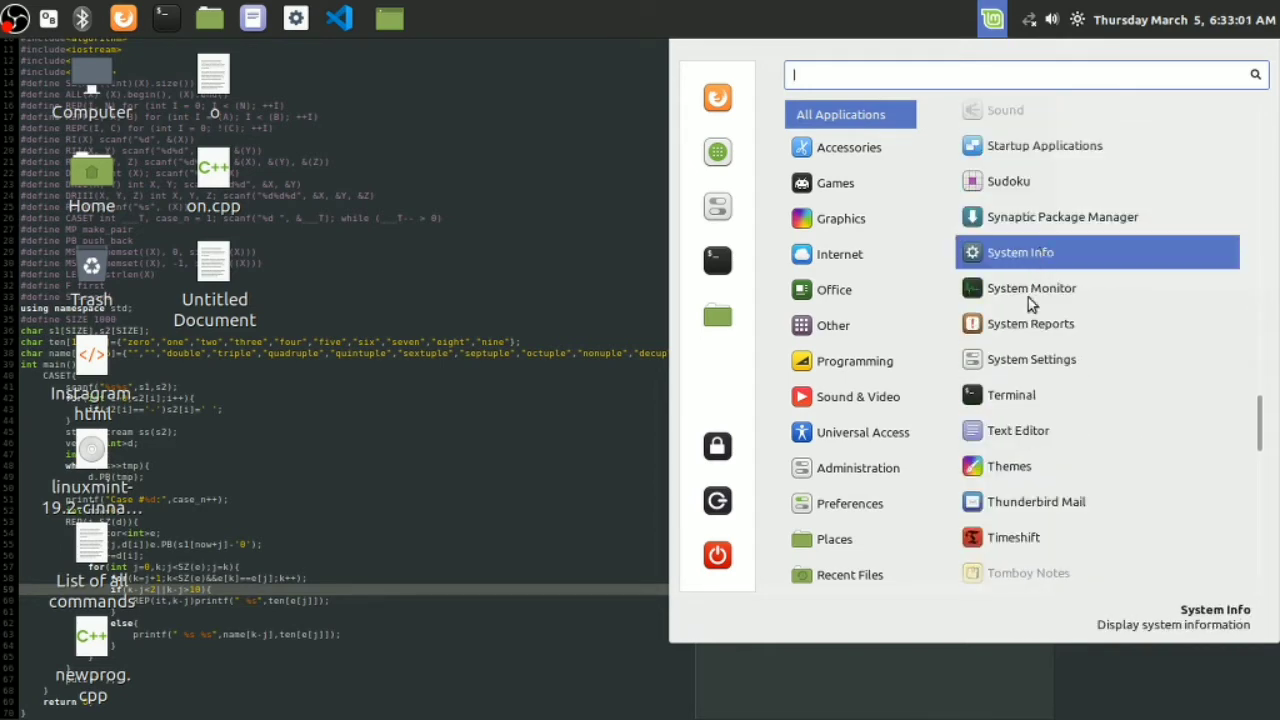
pyautogui.scroll(-6, 1026, 298)
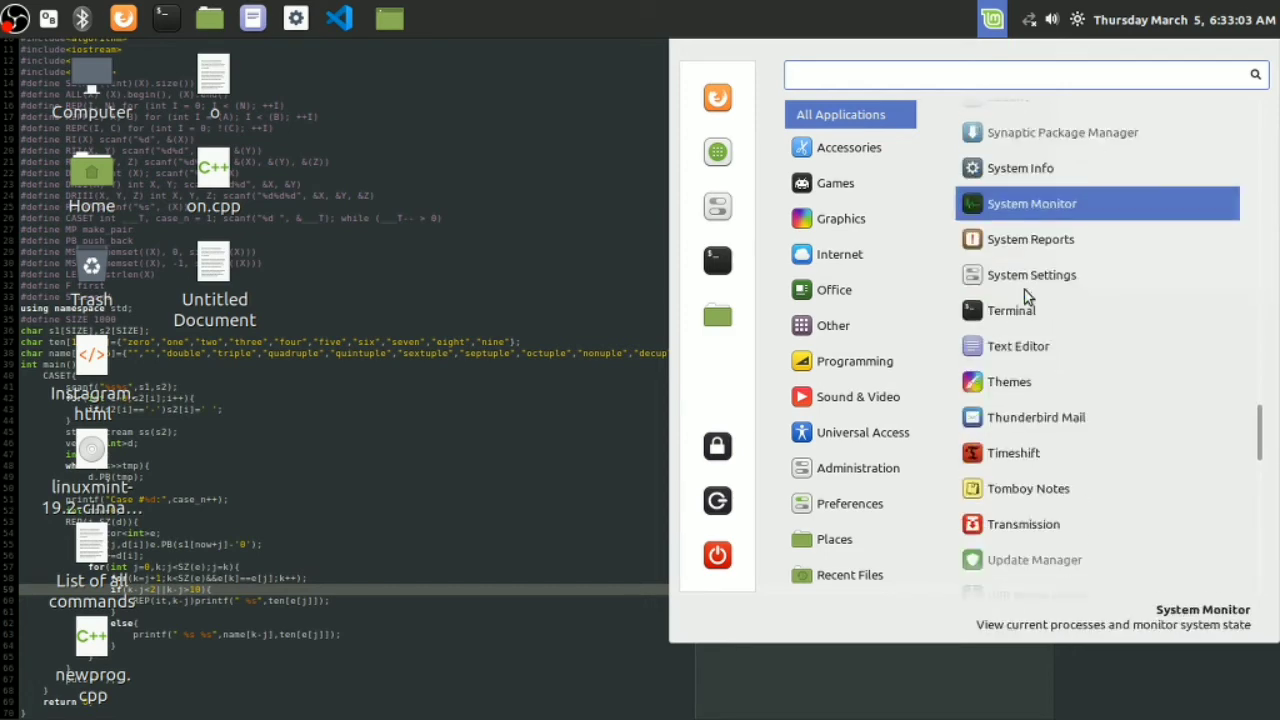
pyautogui.scroll(10, 1025, 303)
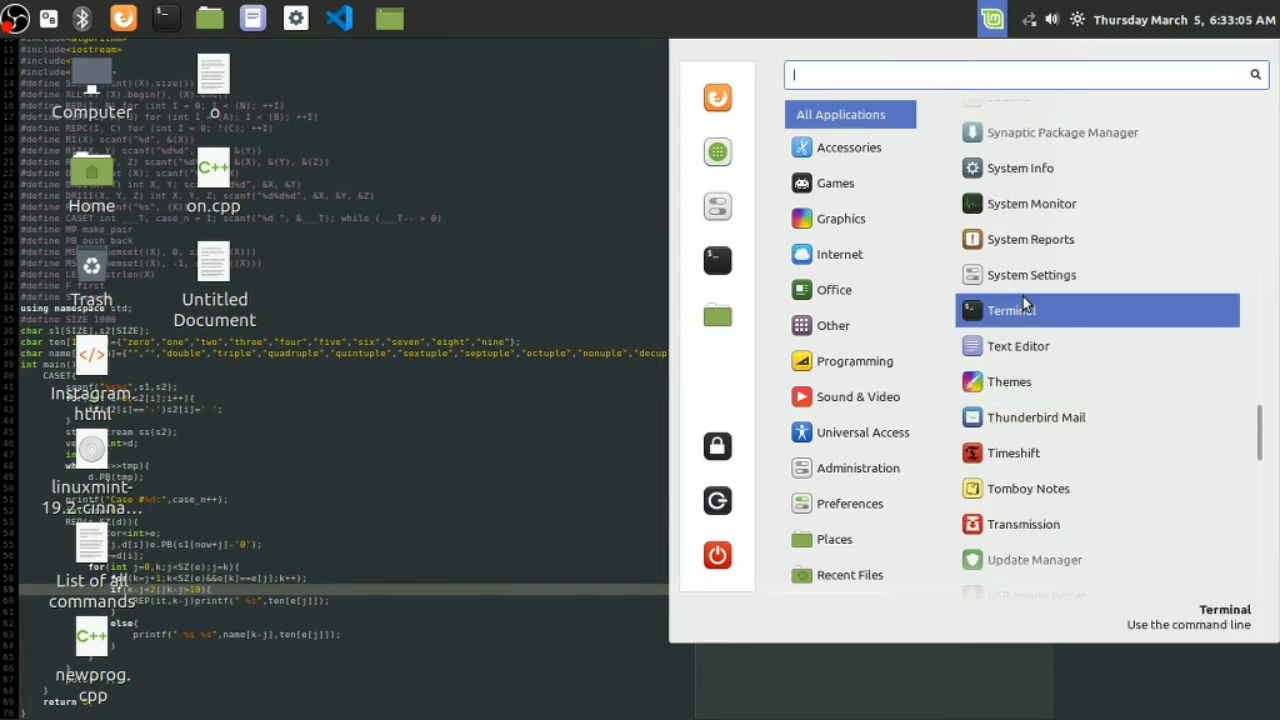
pyautogui.scroll(2, 1023, 300)
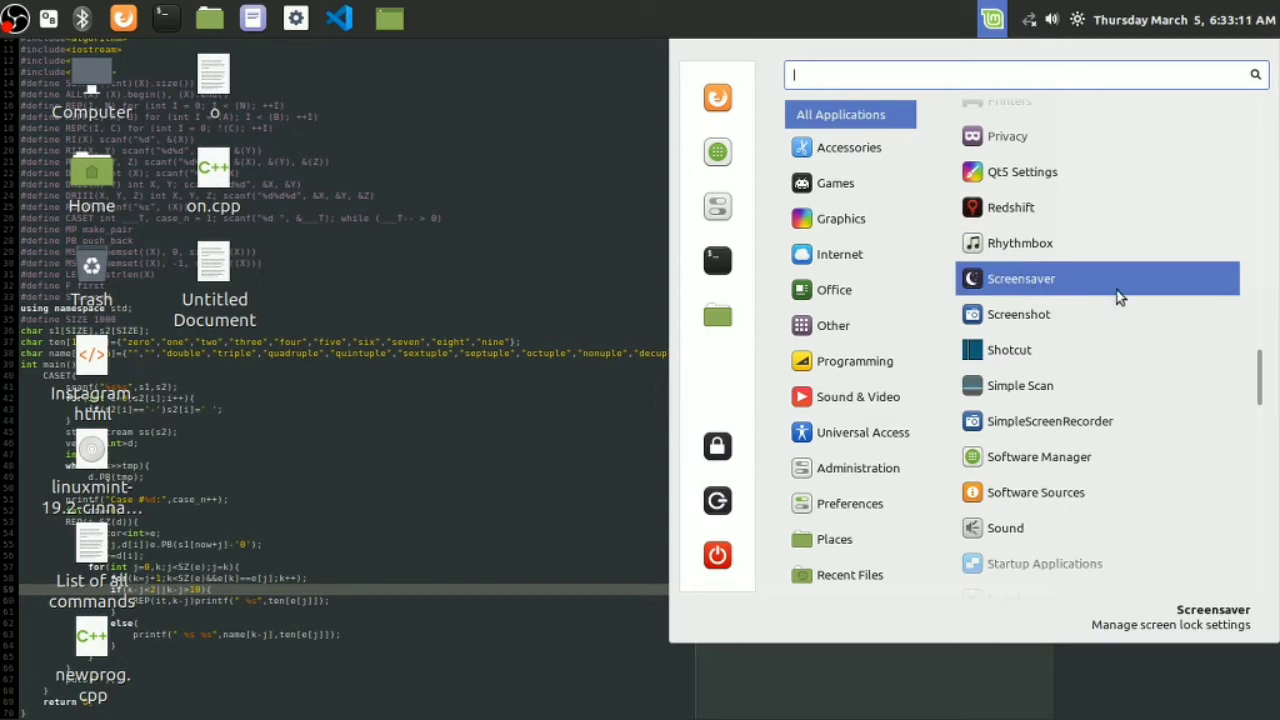
# - Launch Screensaver settings and maximize its window
pyautogui.click(1038, 284)
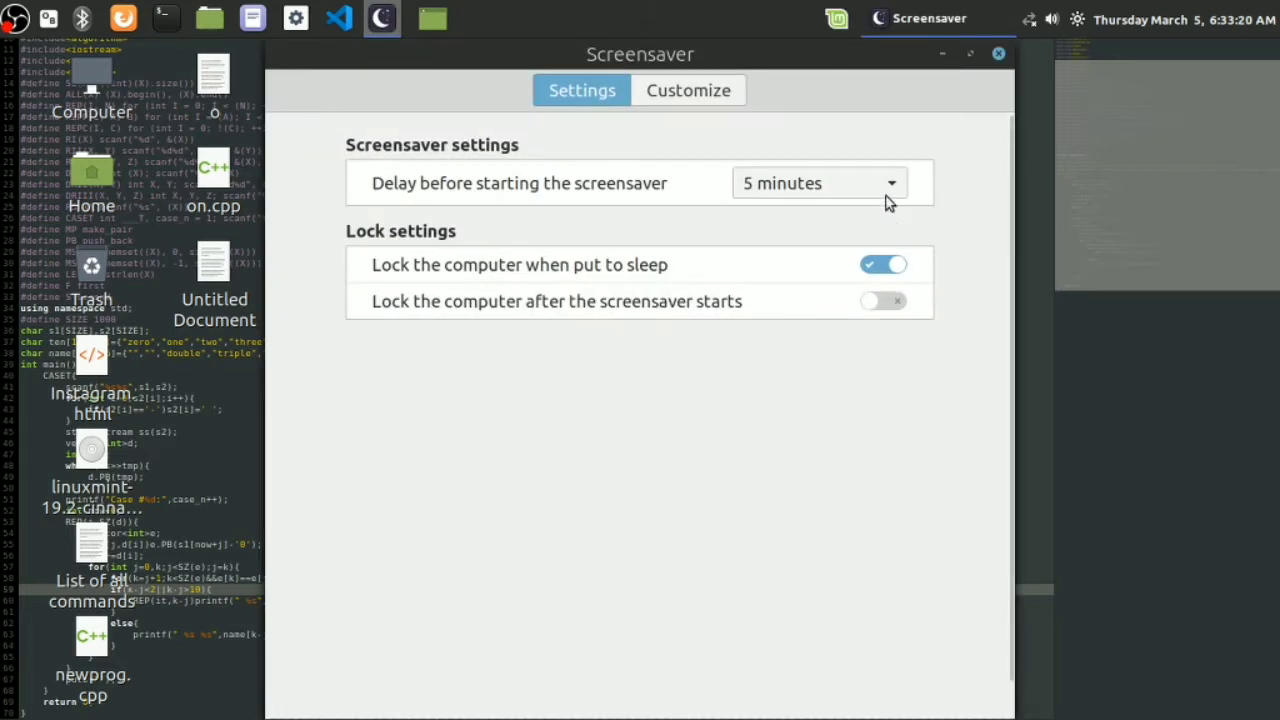
pyautogui.moveTo(783, 57); pyautogui.dragTo(771, 99)
pyautogui.click(957, 95)
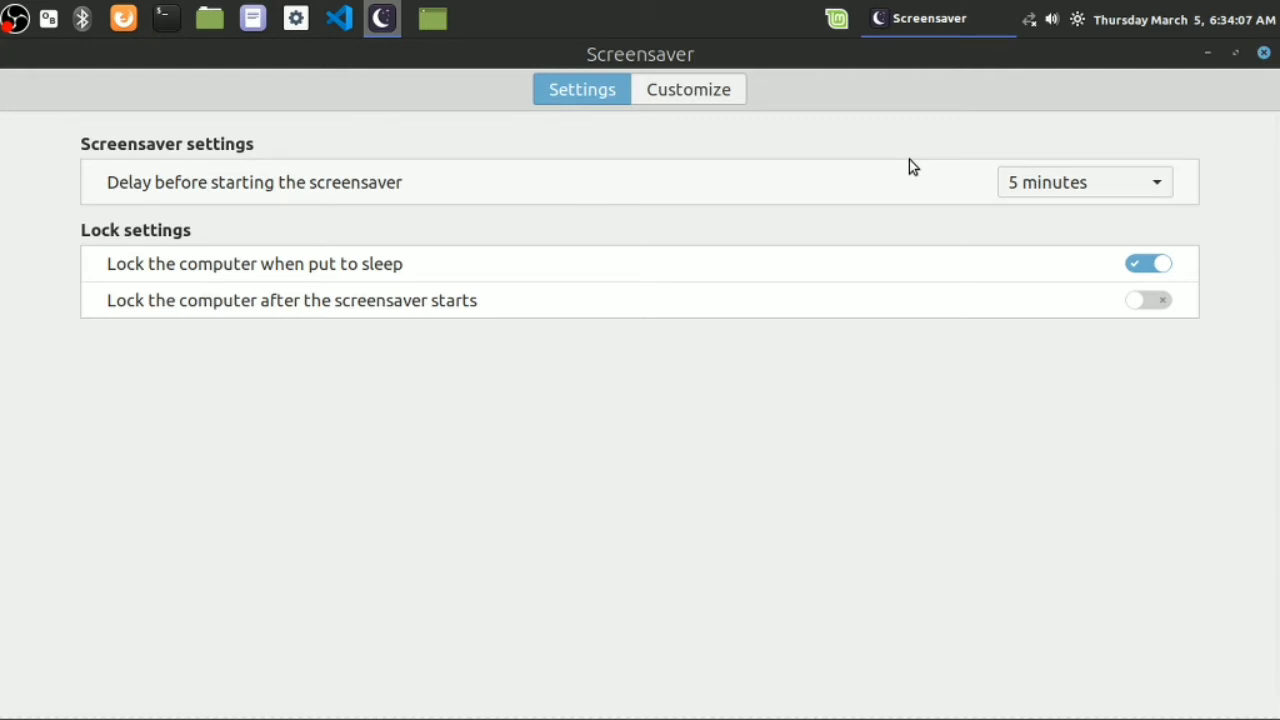
# - Set the screensaver delay to 1 minute and minimize the settings window
pyautogui.click(1024, 189)
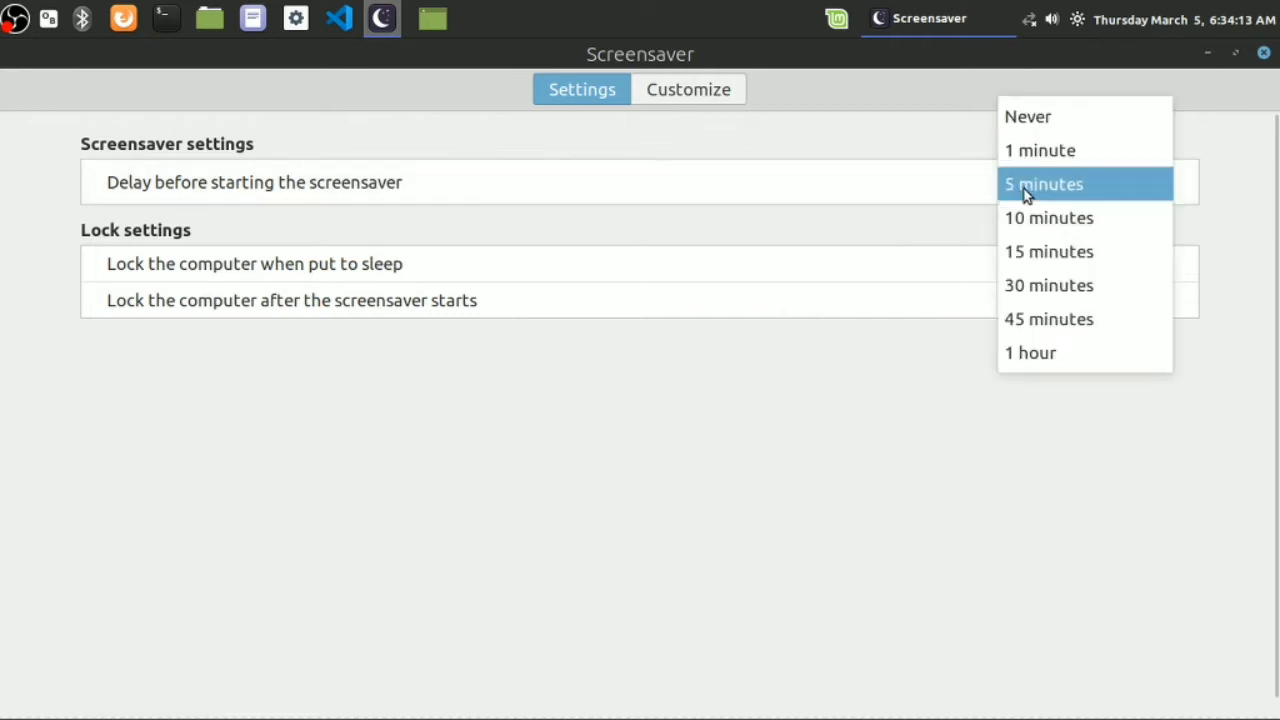
pyautogui.click(1033, 151)
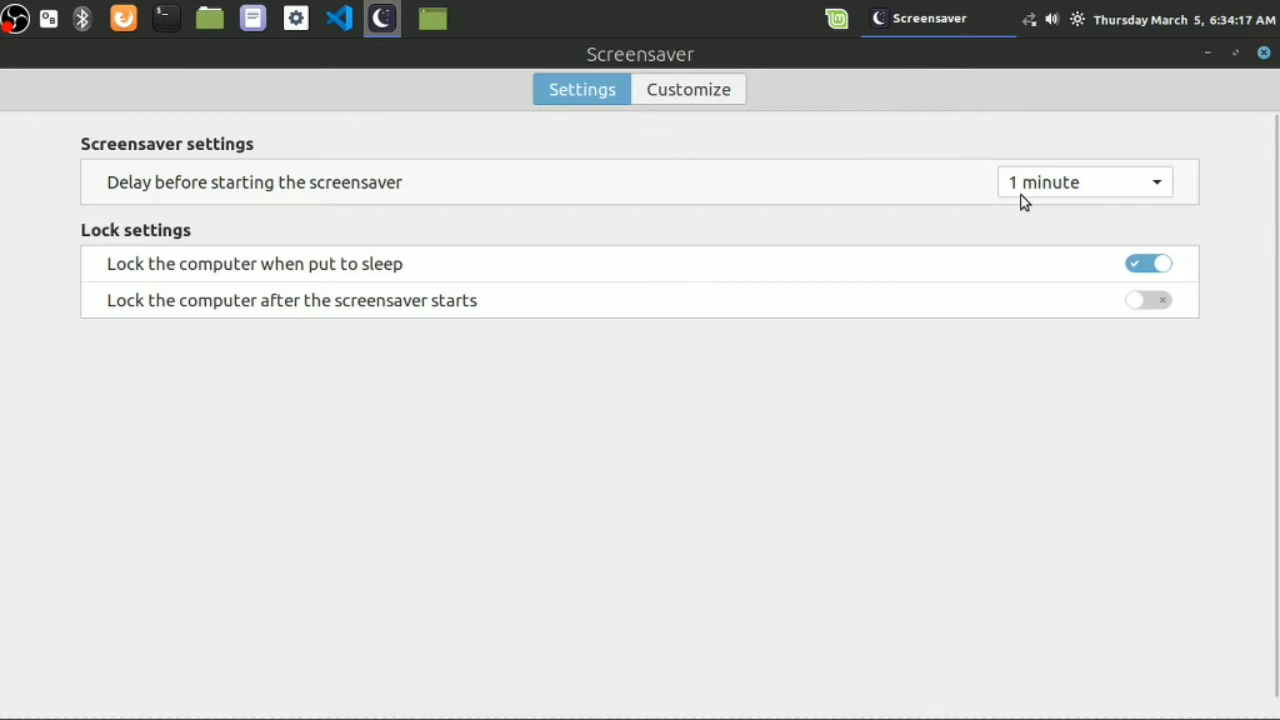
pyautogui.click(1207, 52)
pyautogui.click(930, 20)
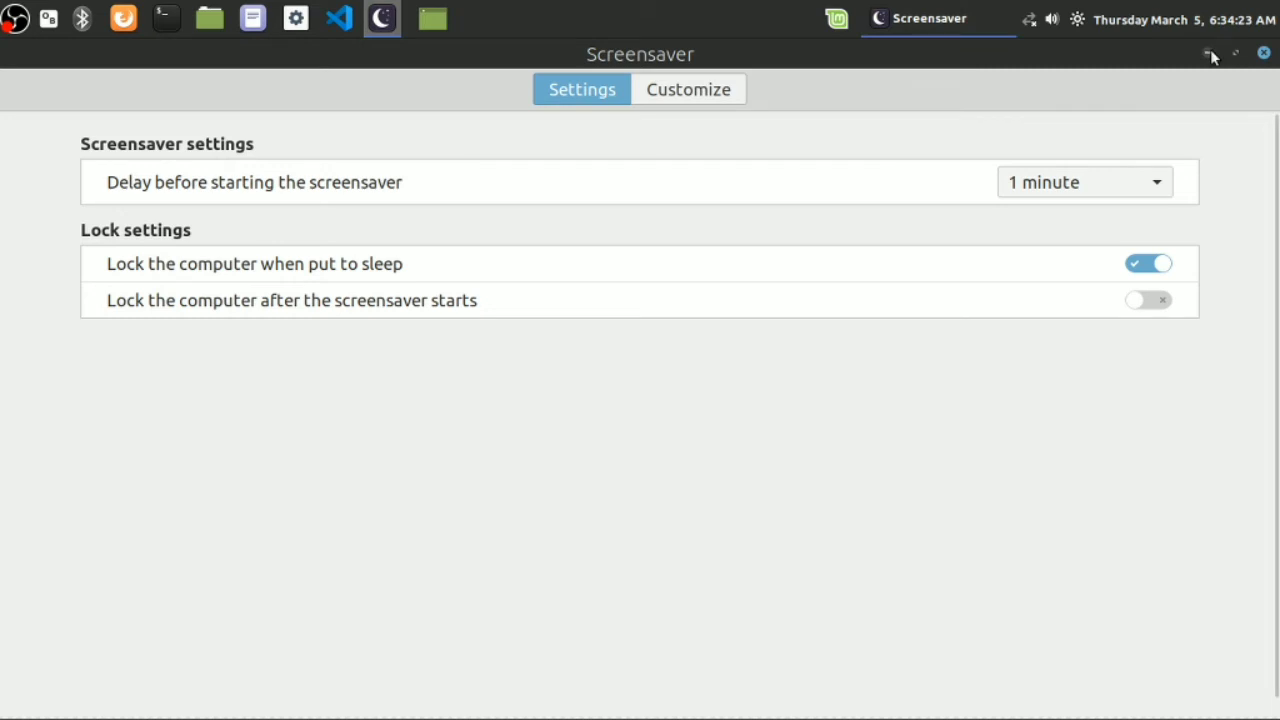
pyautogui.click(1209, 53)
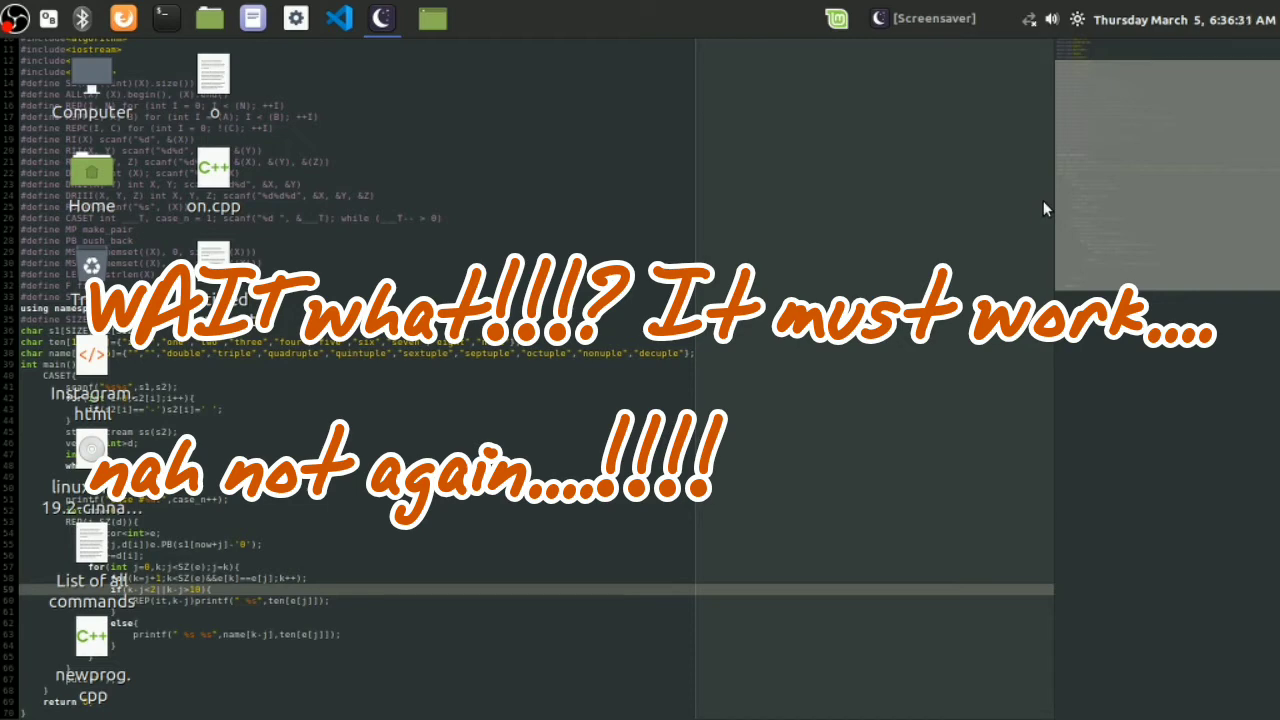
# - Restore the settings window, briefly try Never, then set the screensaver delay to 5 minutes
pyautogui.click(955, 18)
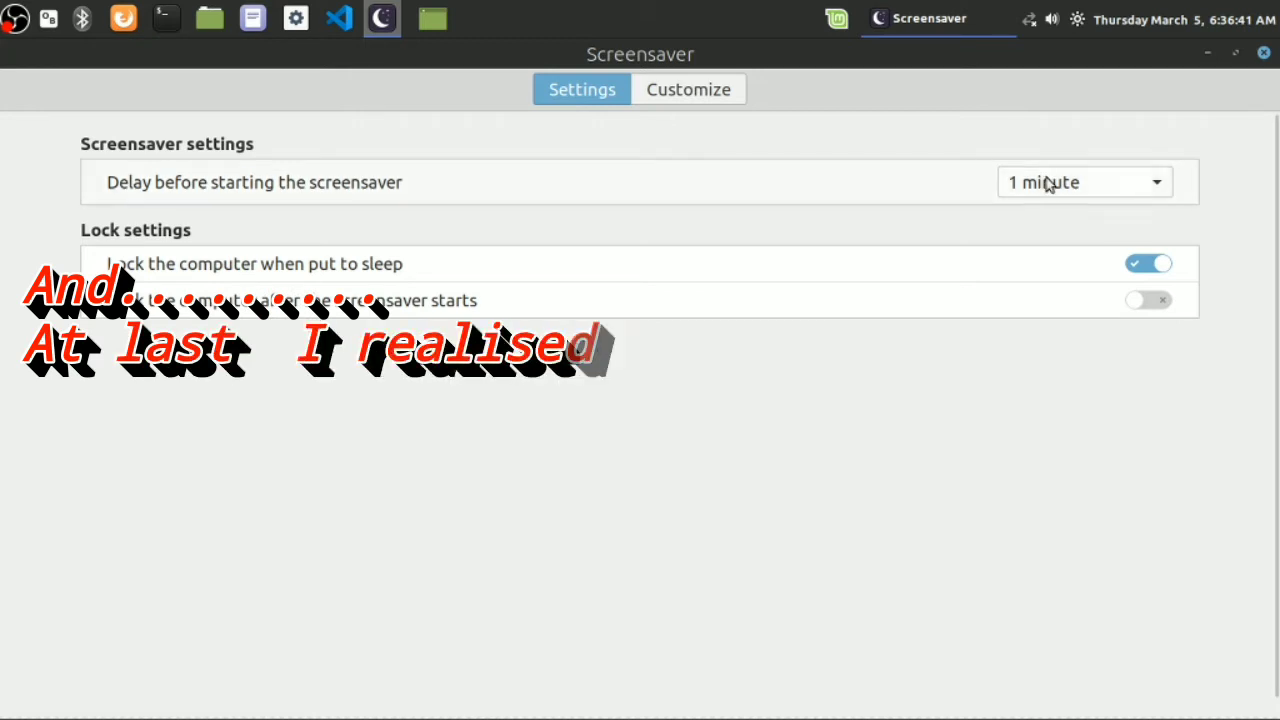
pyautogui.click(1052, 182)
pyautogui.click(1056, 160)
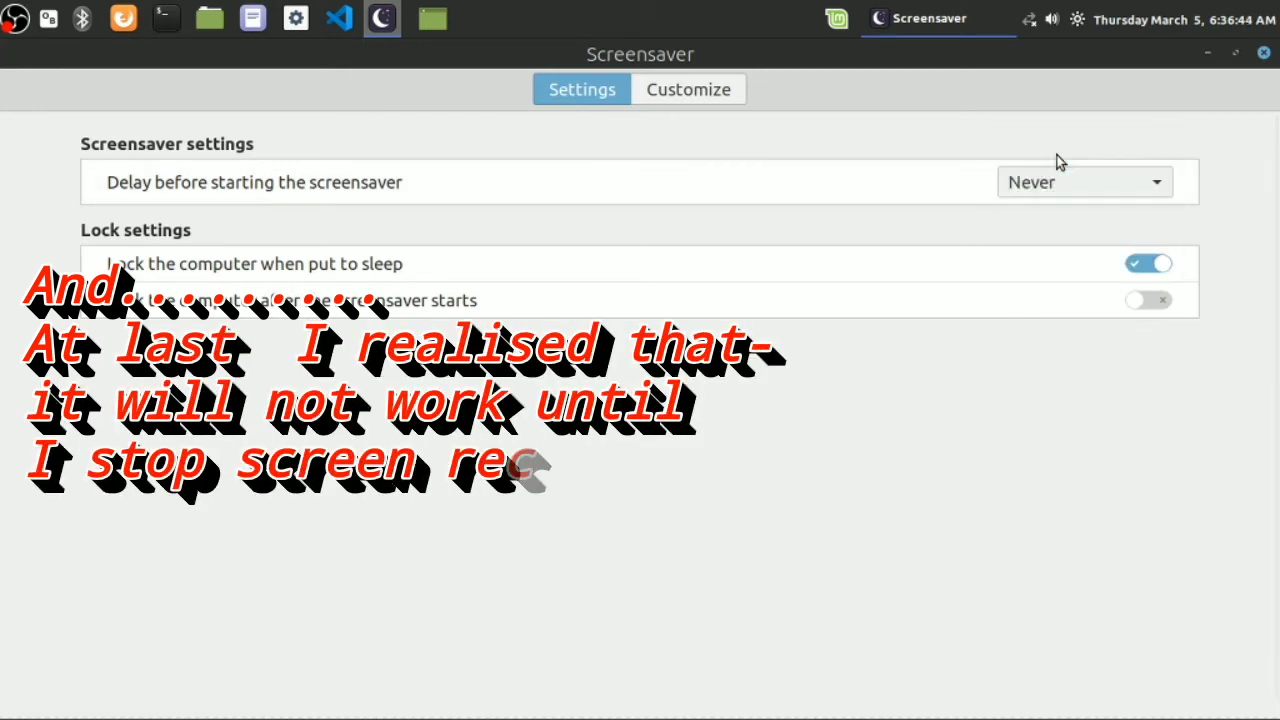
pyautogui.click(1207, 52)
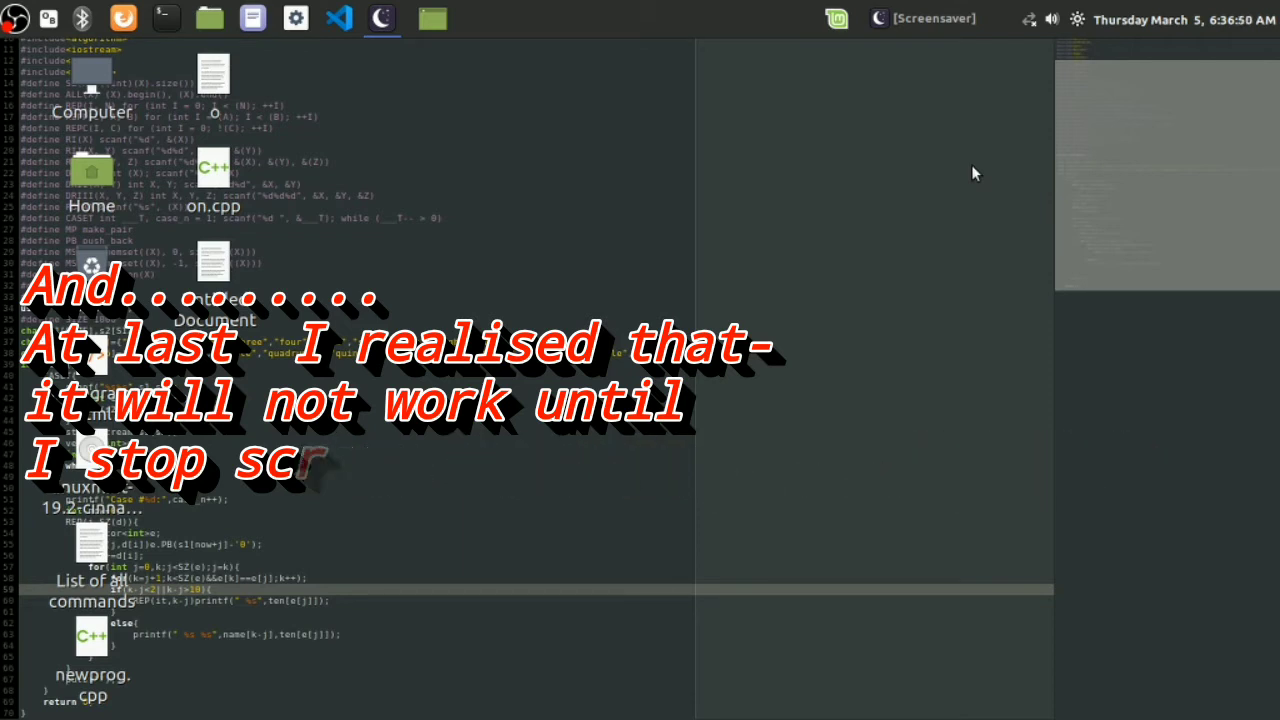
pyautogui.click(930, 18)
pyautogui.click(1109, 172)
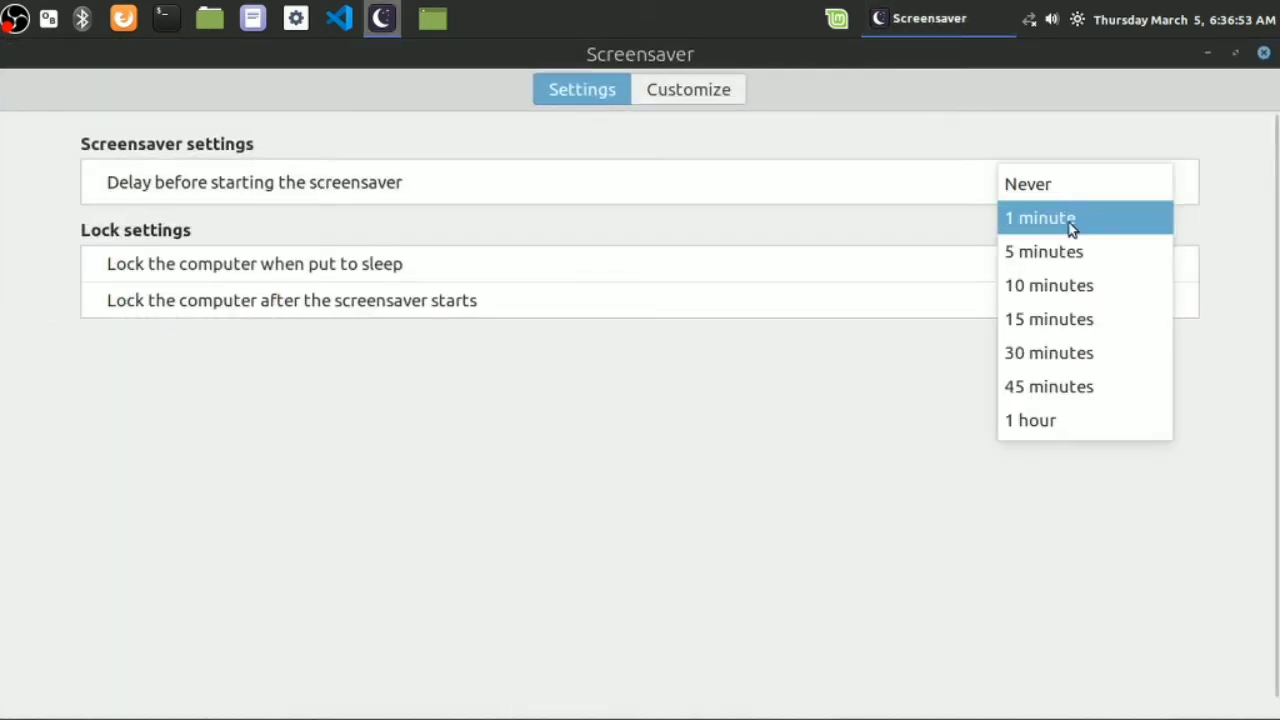
pyautogui.click(1072, 254)
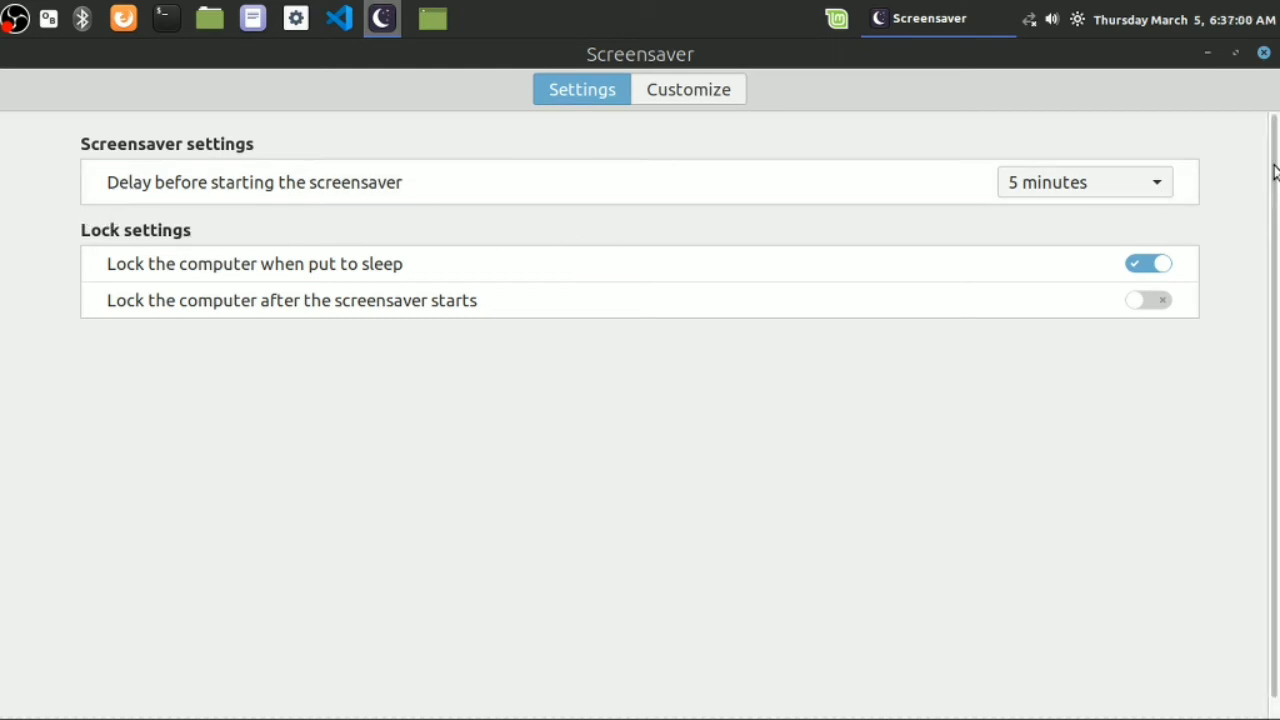
pyautogui.press('super')
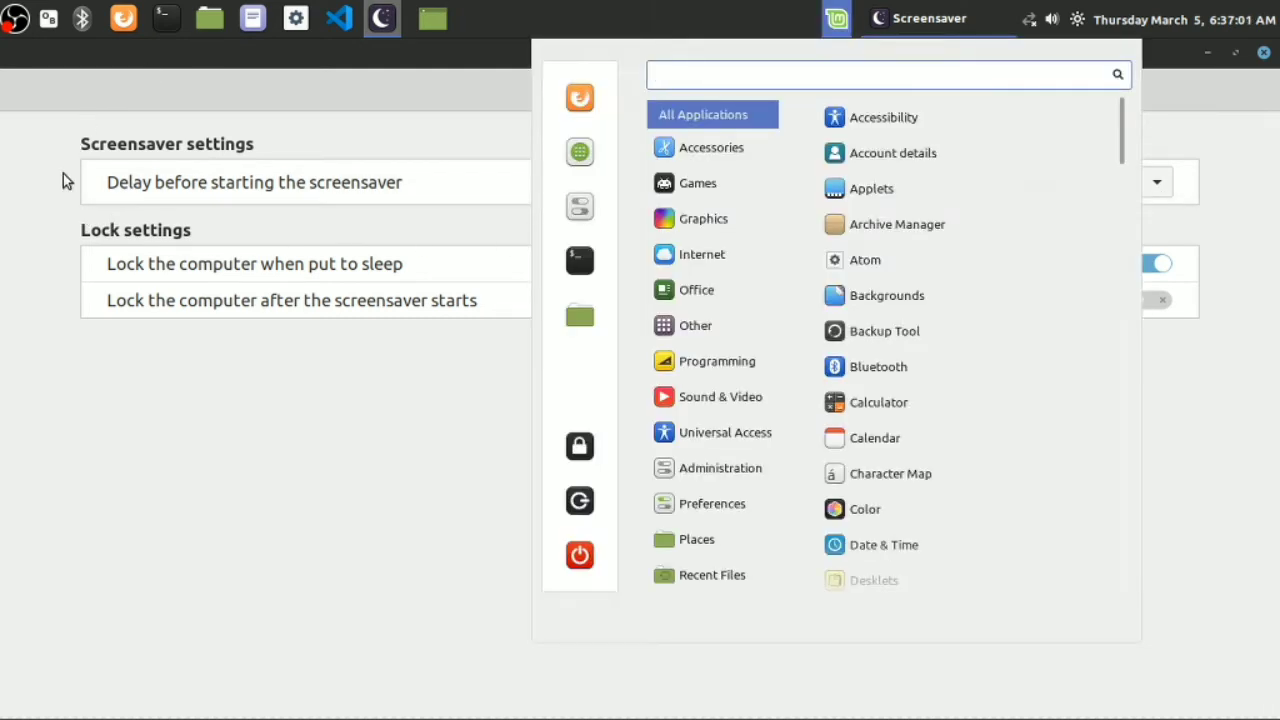
pyautogui.press('Escape')
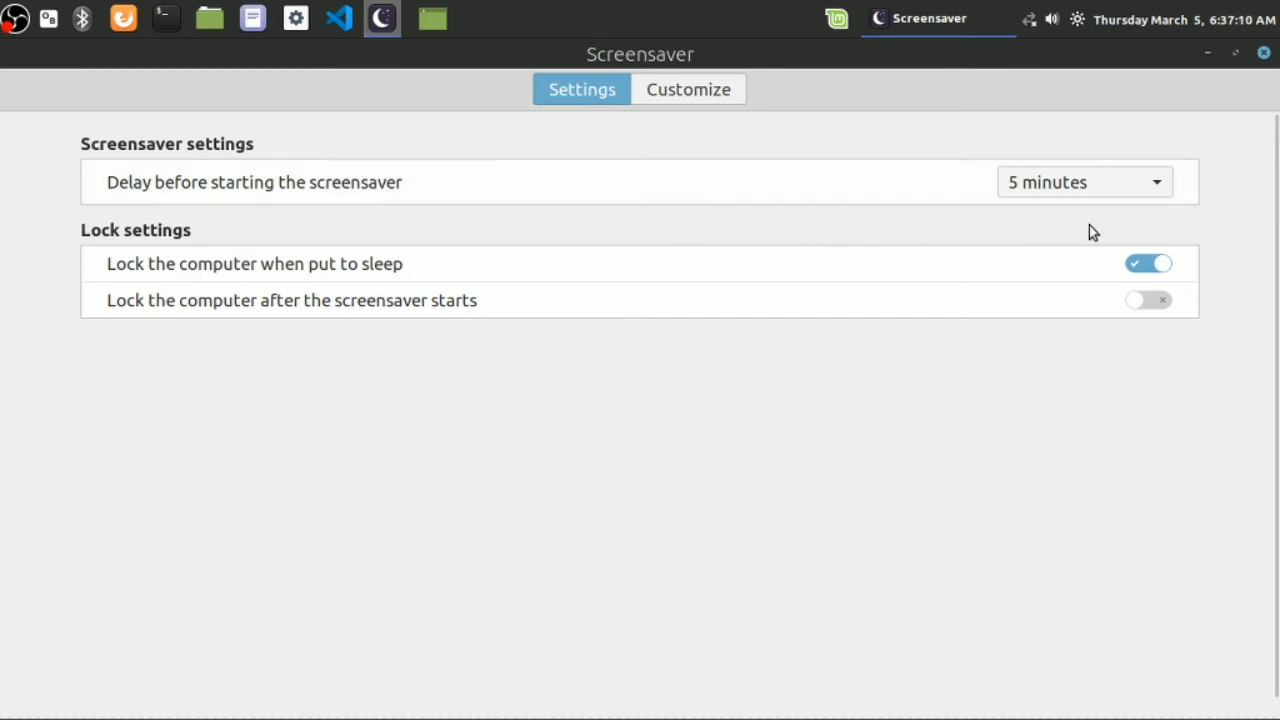
pyautogui.moveTo(1080, 190)
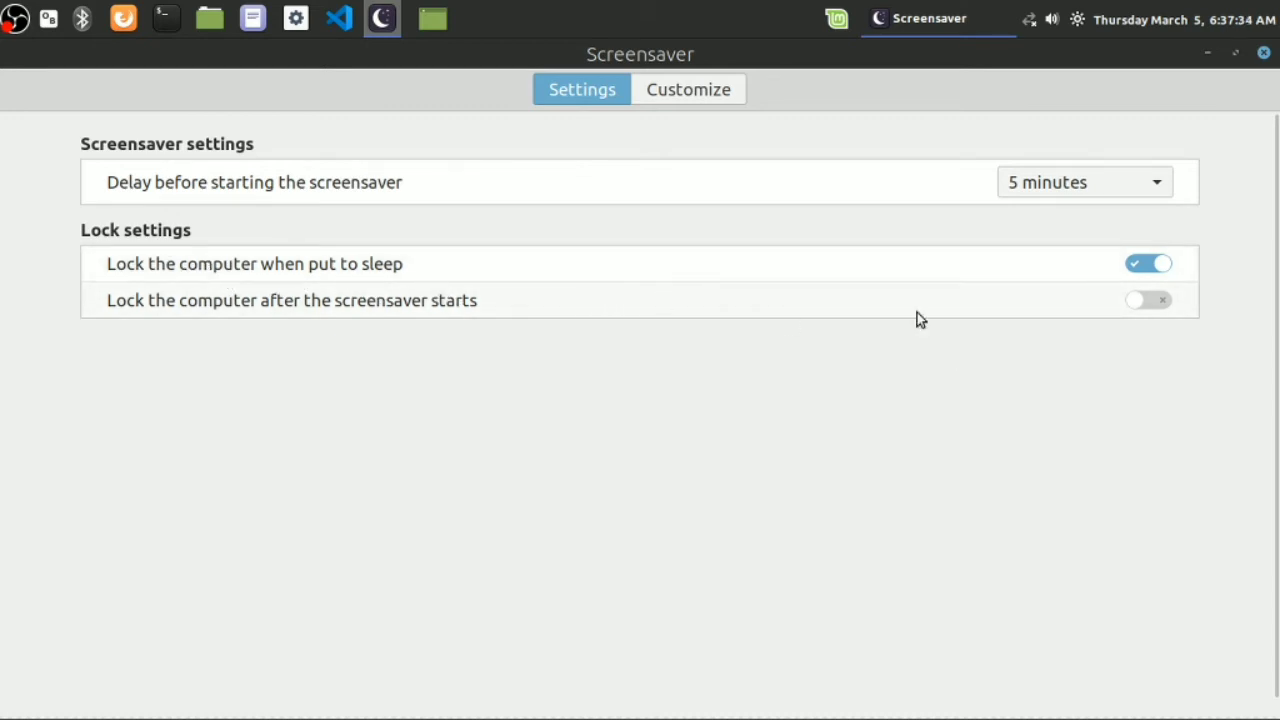
# - Turn off 'Lock the computer when put to sleep'
pyautogui.click(1139, 269)
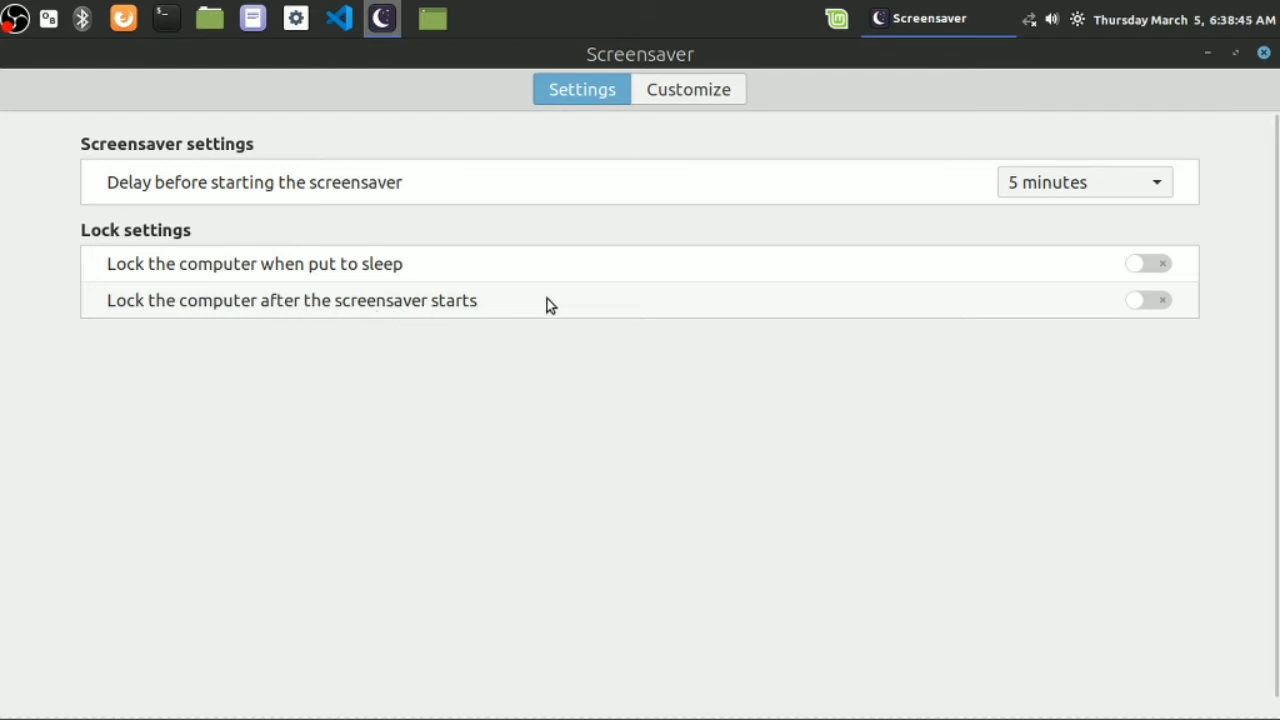
pyautogui.click(1160, 302)
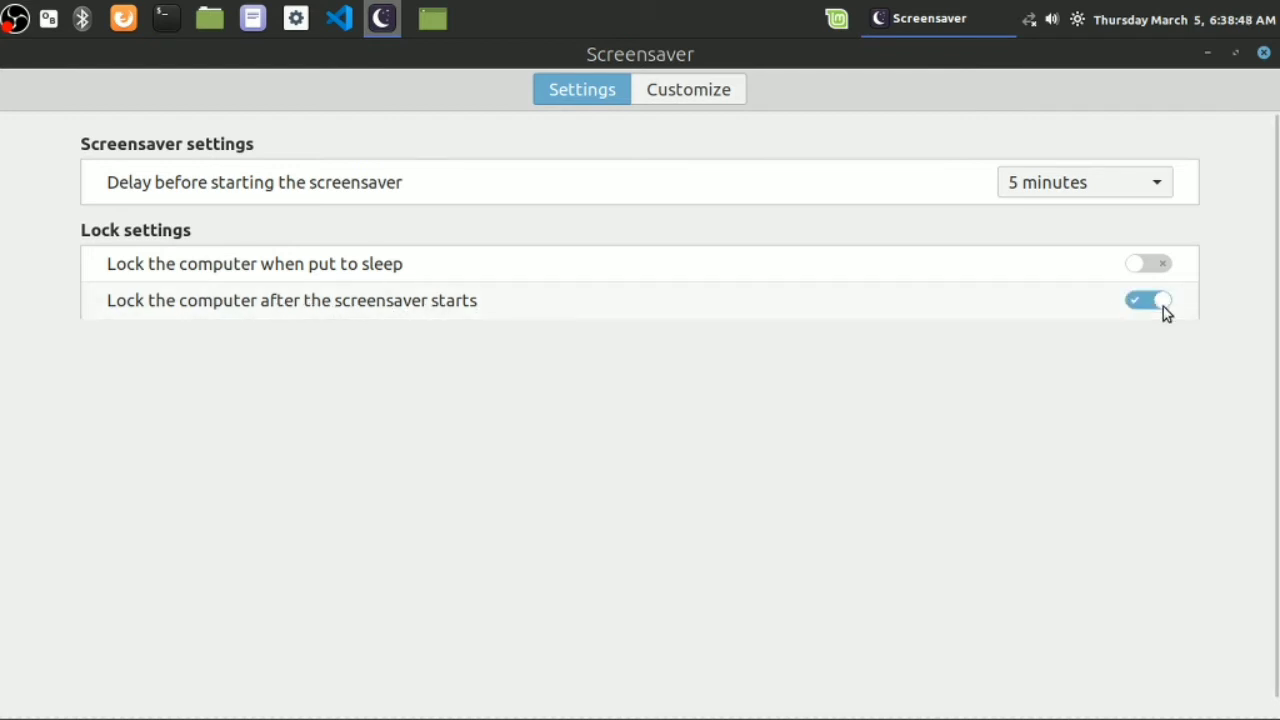
pyautogui.click(1131, 345)
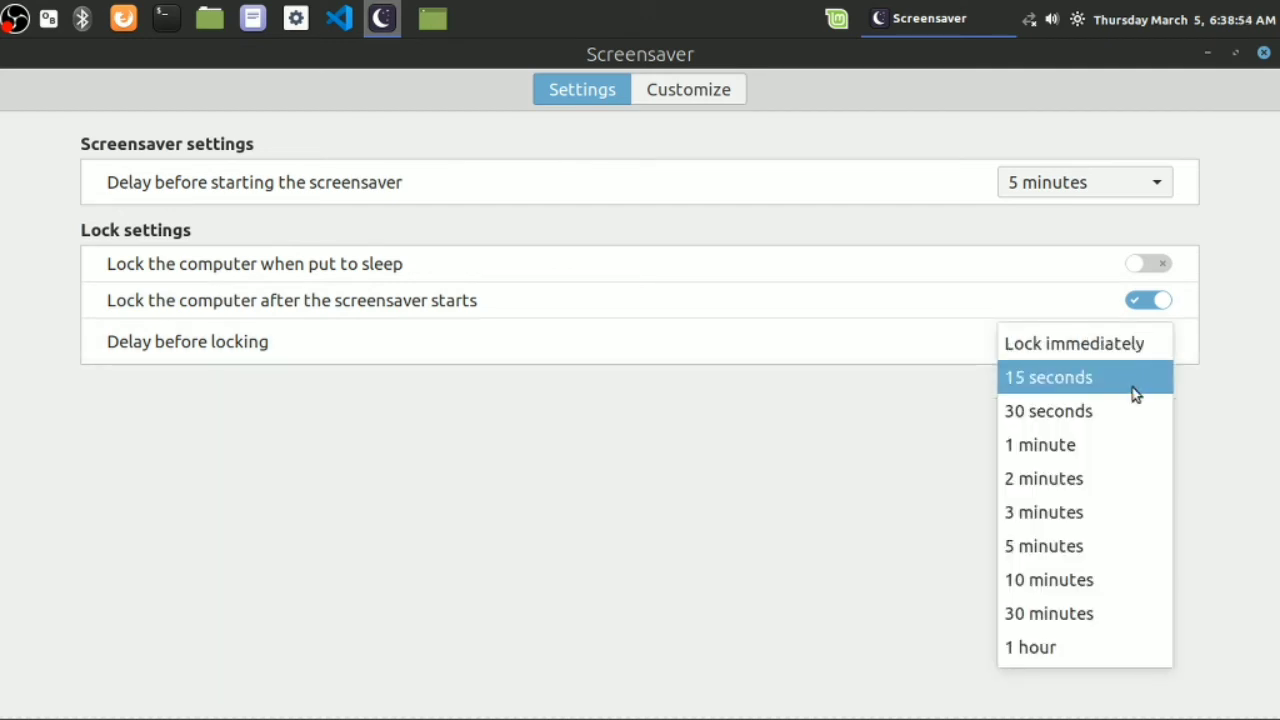
pyautogui.click(1123, 445)
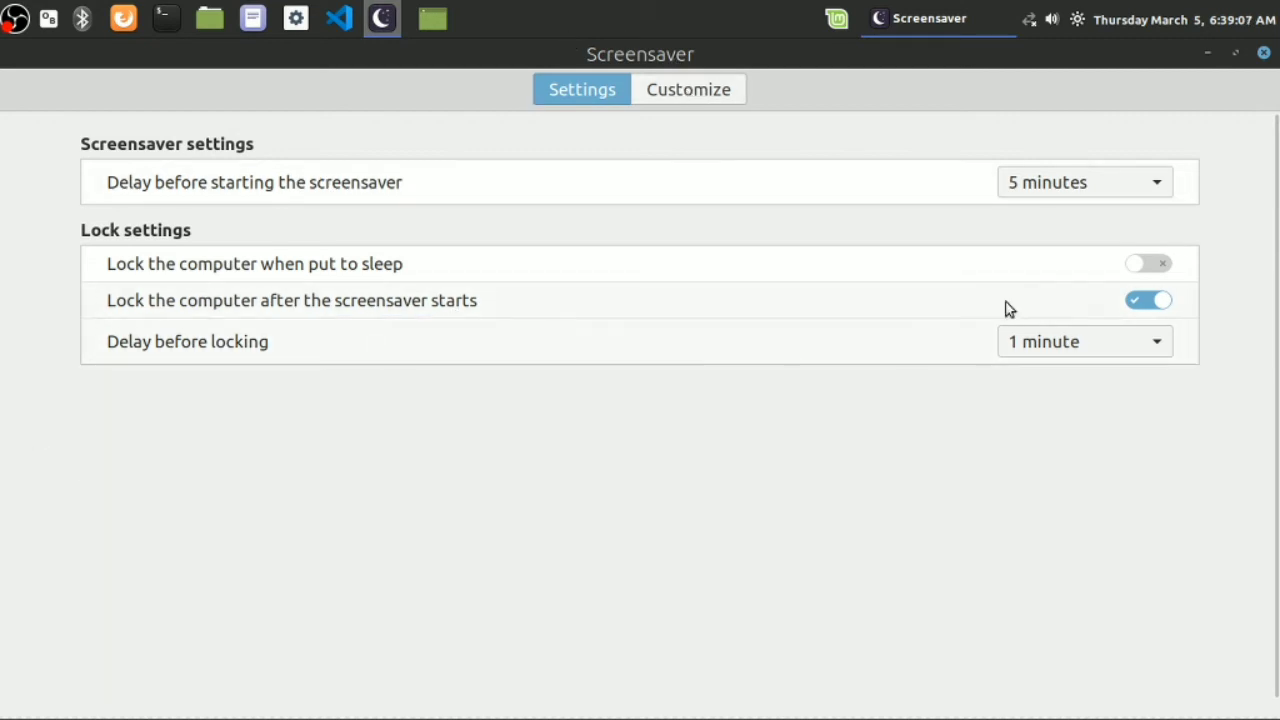
# - Go to the Customize page and look over its clock and away-message options
pyautogui.click(737, 91)
pyautogui.scroll(-1, 3, 170)
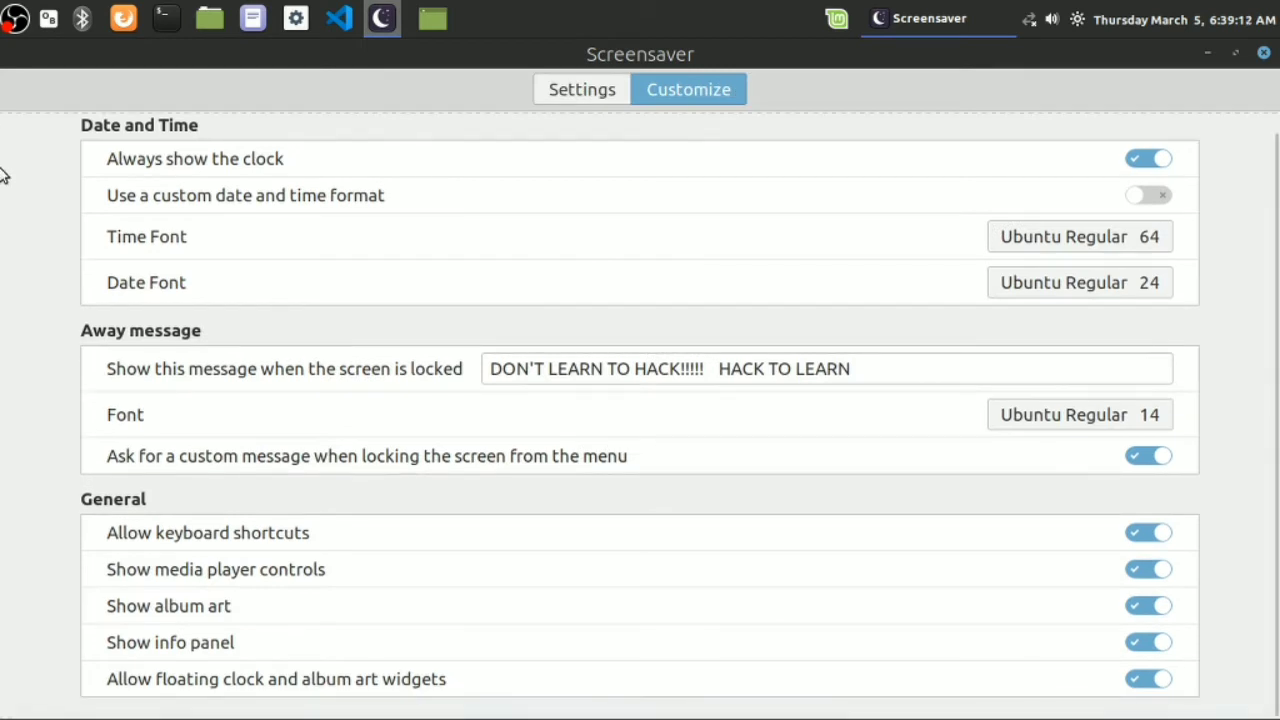
pyautogui.scroll(1, 3, 170)
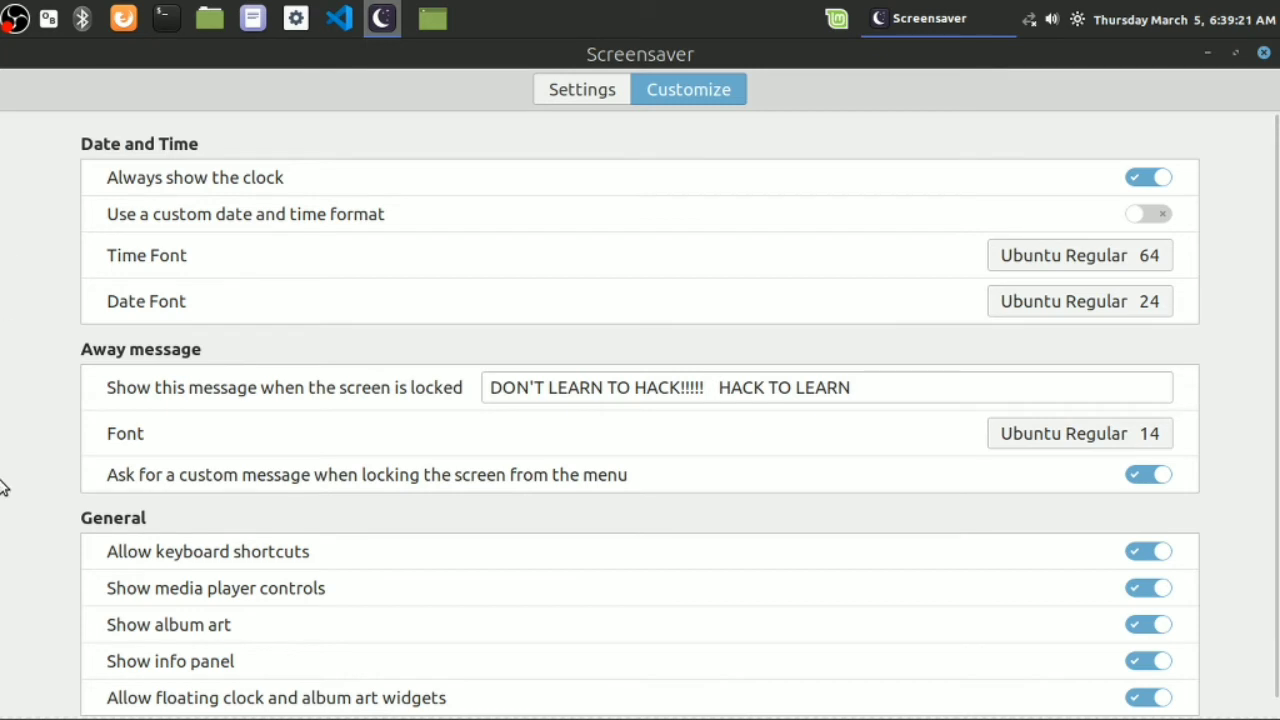
pyautogui.scroll(-1, 3, 520)
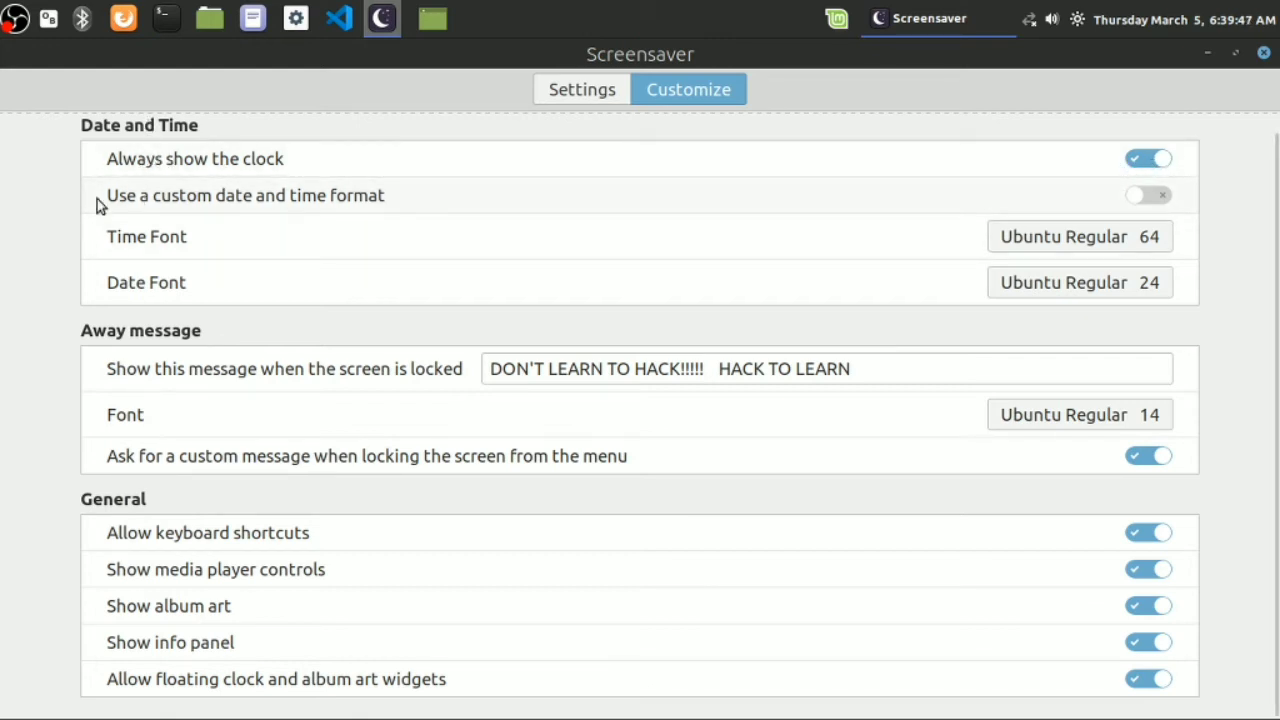
pyautogui.click(1150, 196)
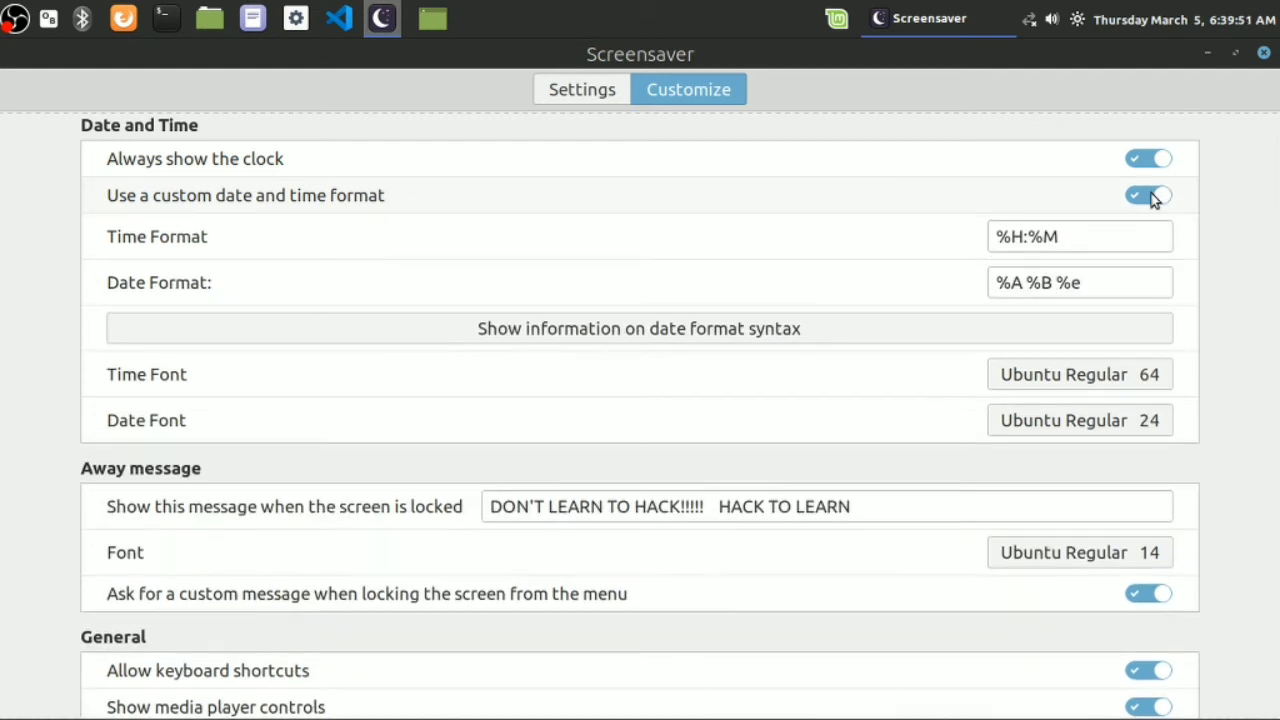
pyautogui.click(1025, 237)
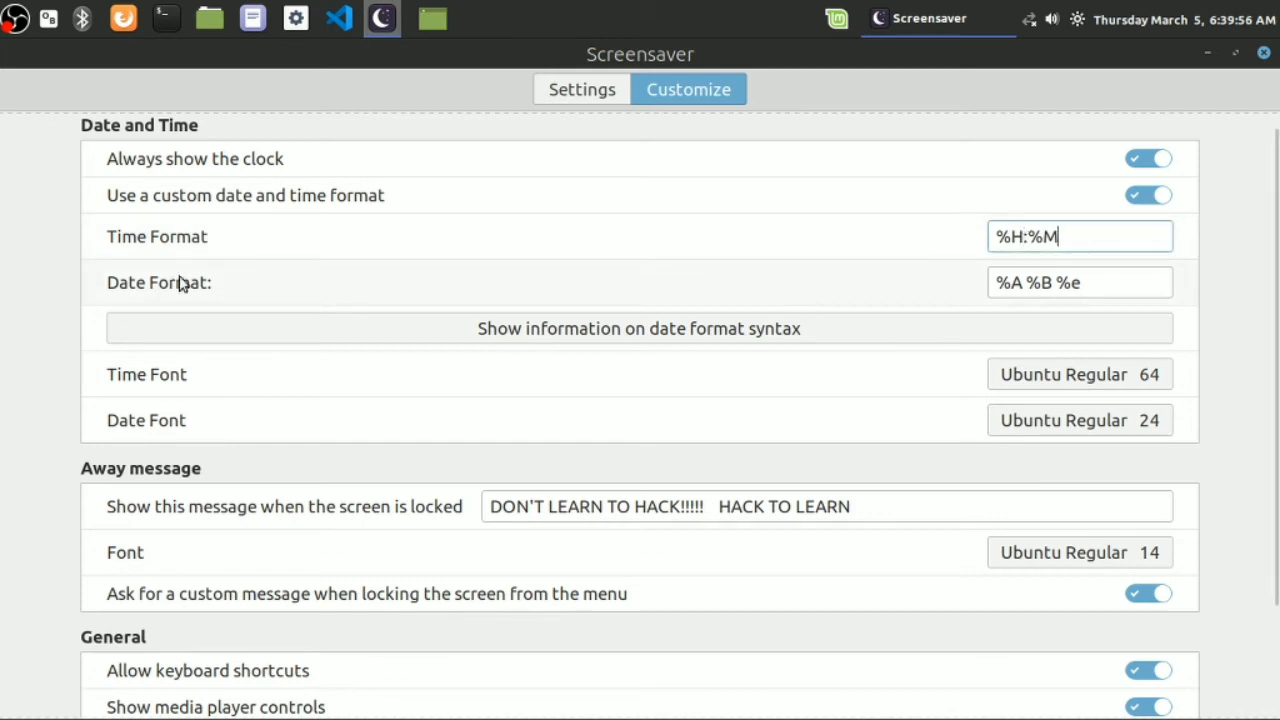
pyautogui.click(1016, 280)
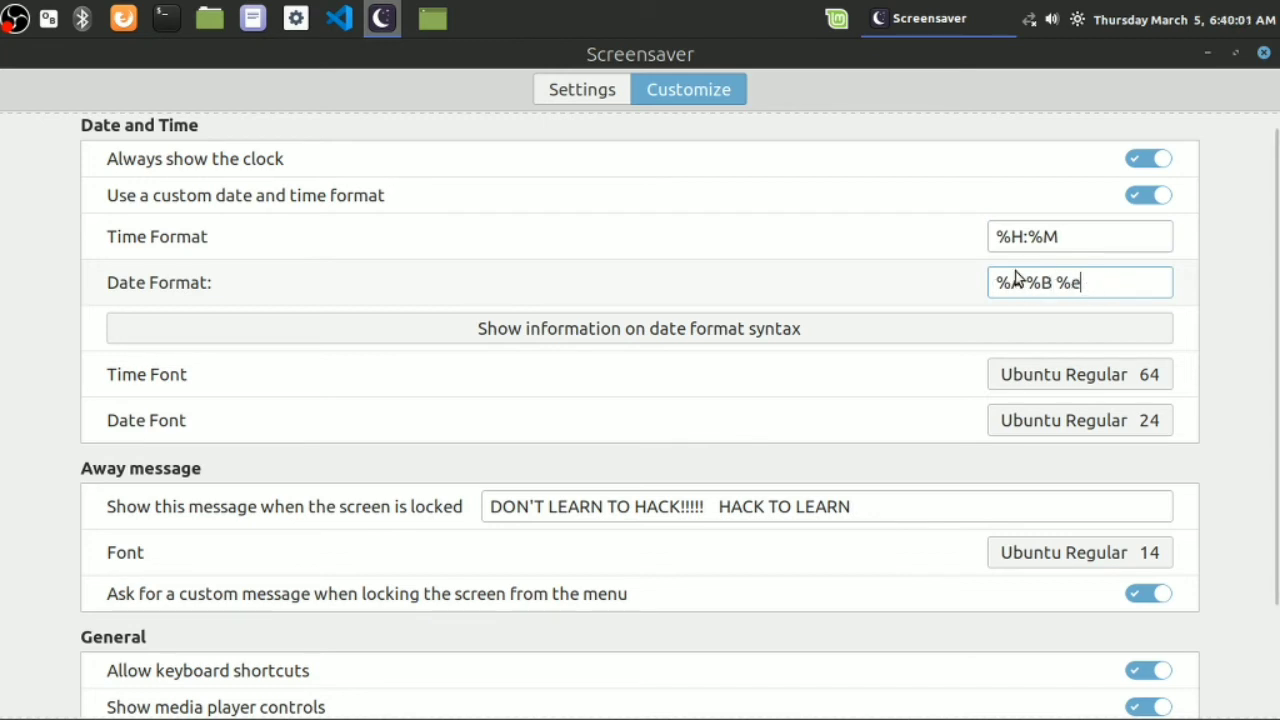
pyautogui.click(1022, 282)
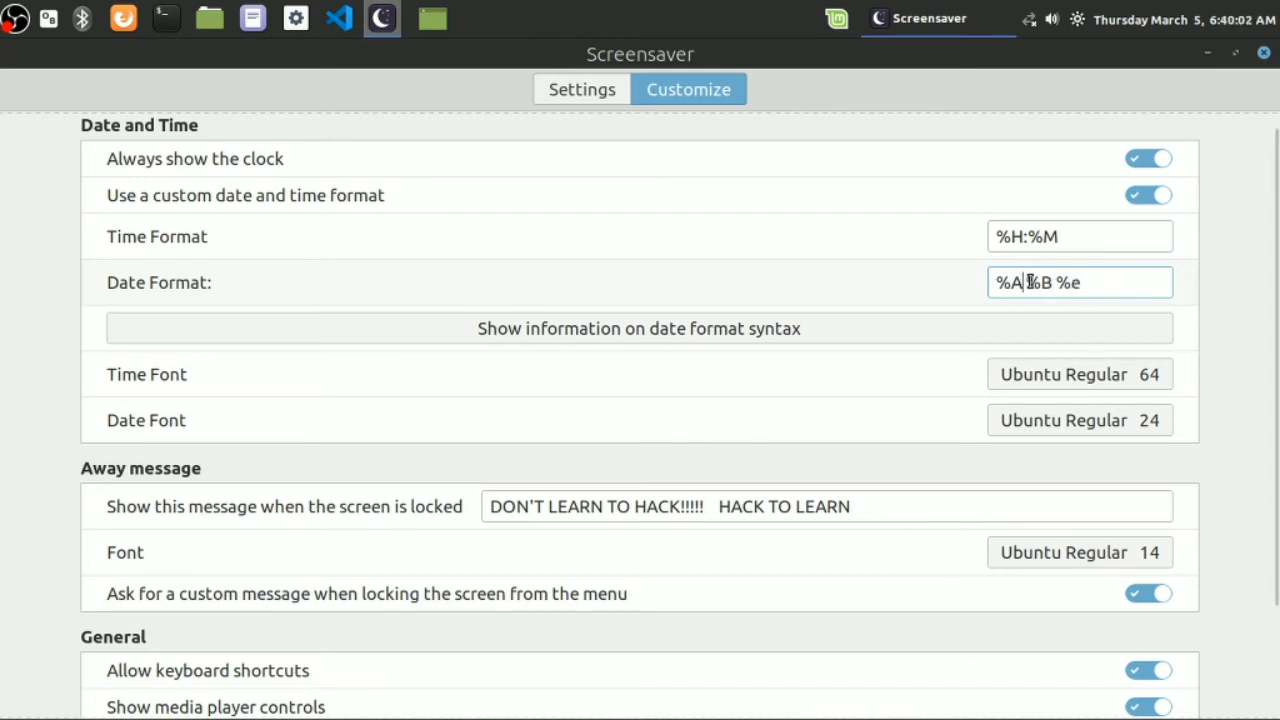
pyautogui.click(1087, 284)
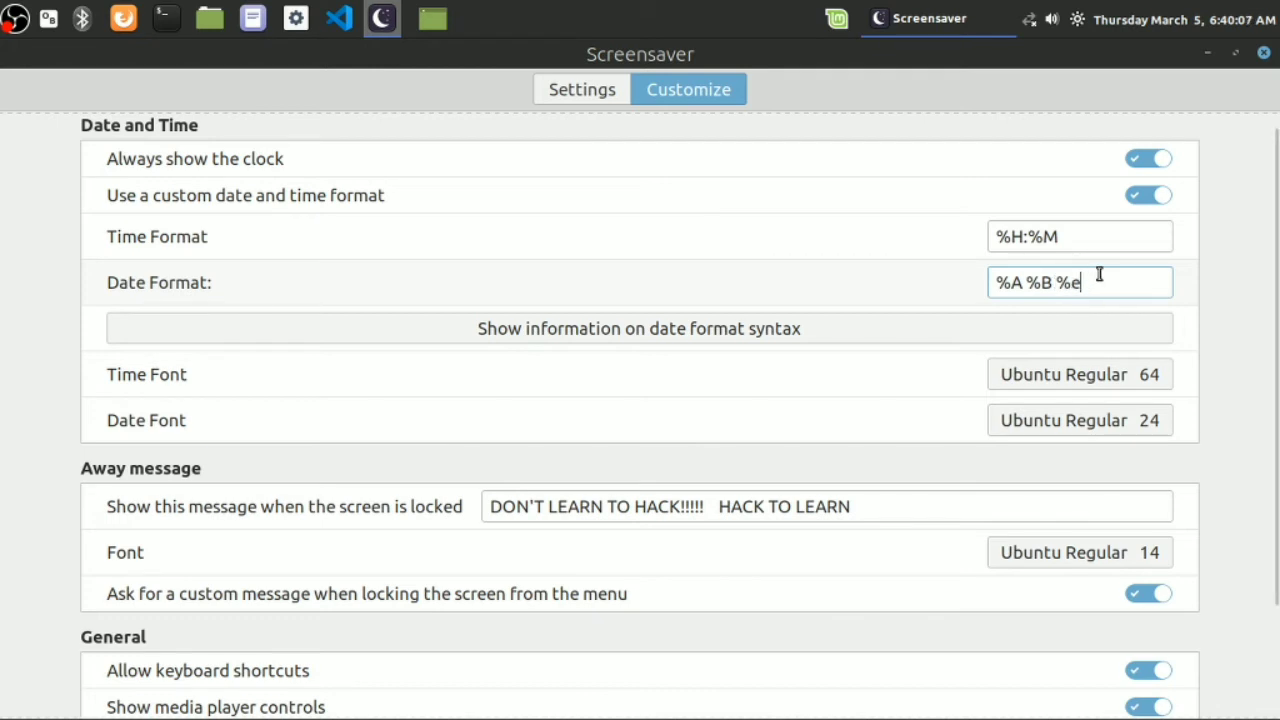
pyautogui.click(686, 333)
pyautogui.click(1143, 195)
# - Re-enable the custom date and time format and close both Firefox windows
pyautogui.click(1143, 196)
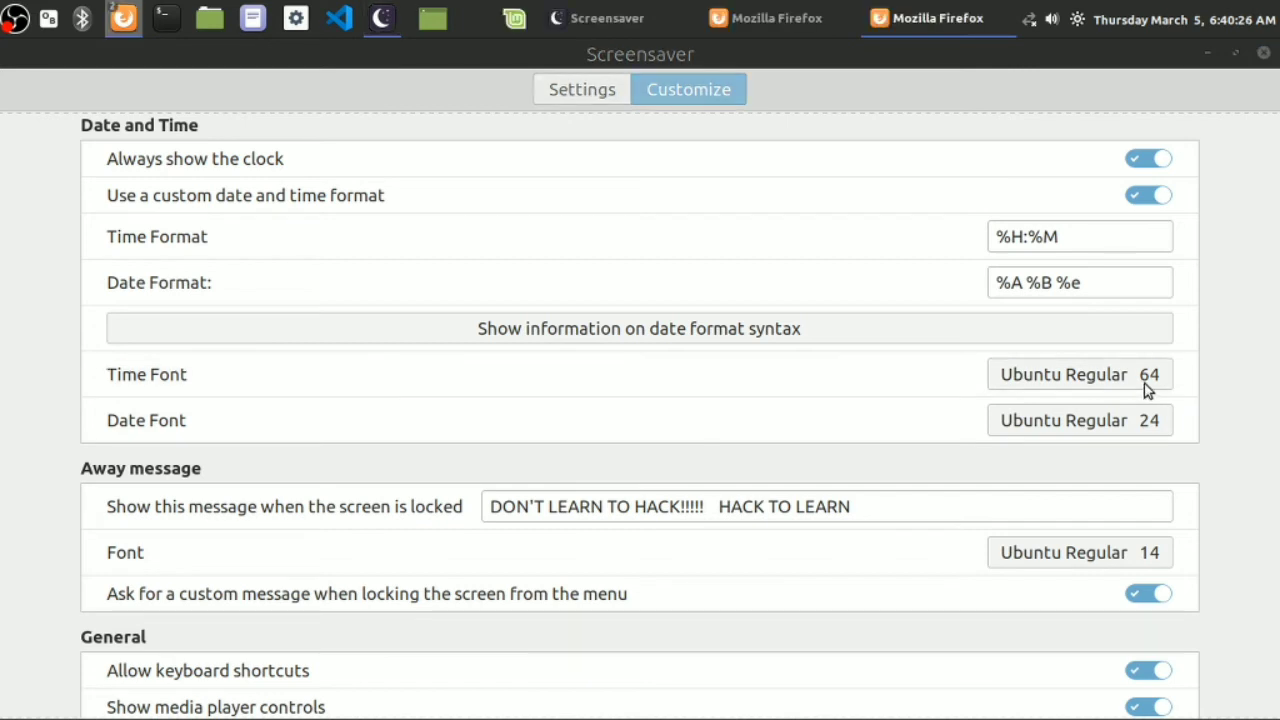
pyautogui.click(1263, 54)
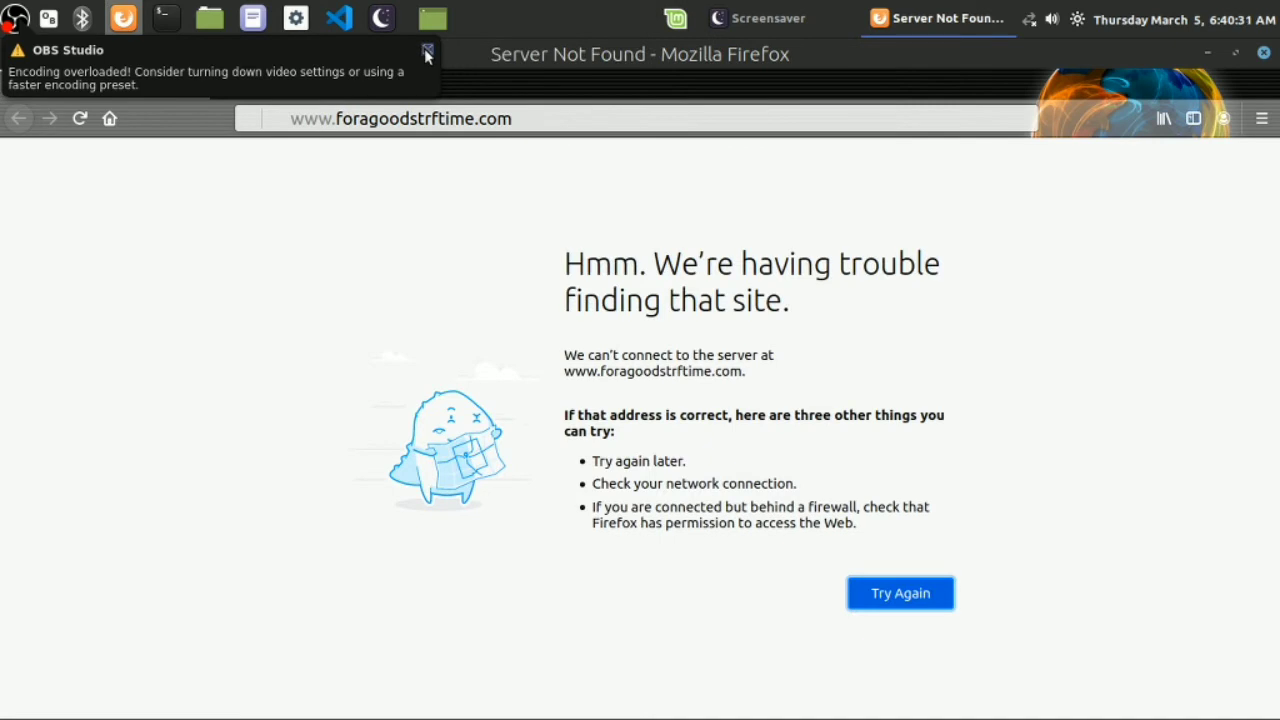
pyautogui.click(1263, 54)
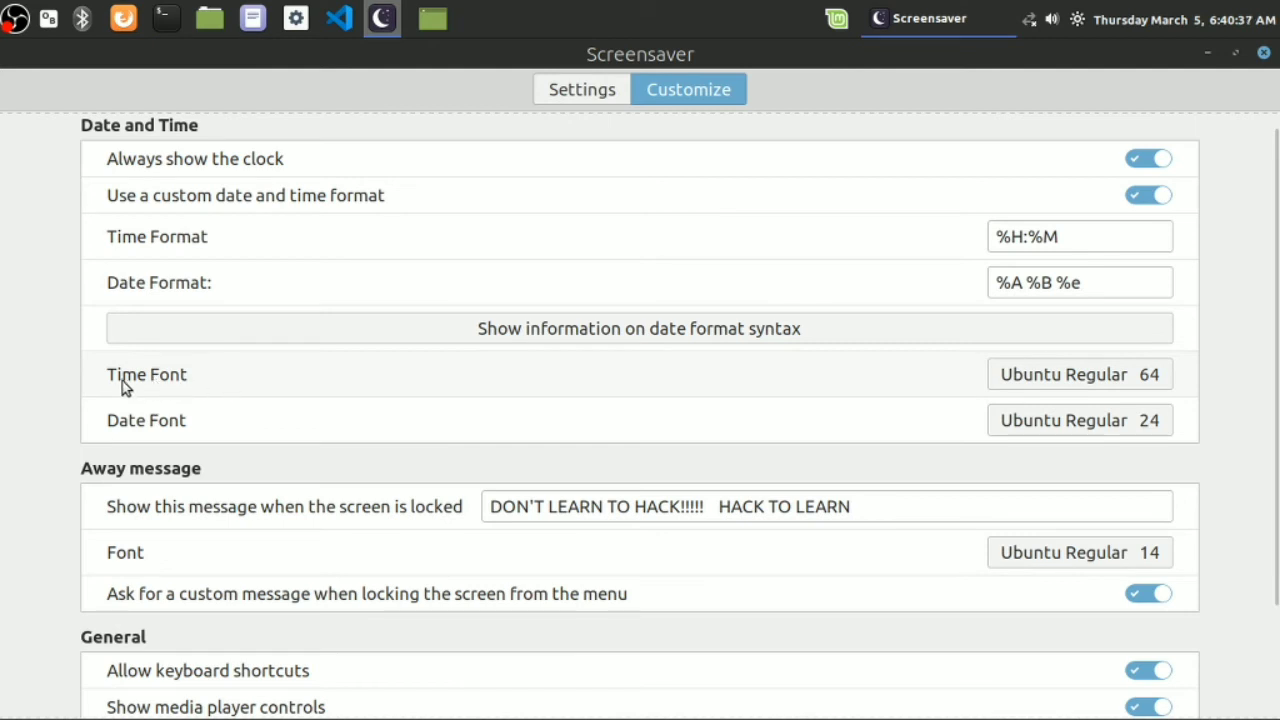
# - Set the clock's Time Font to Uroob Bold, keeping size 64
pyautogui.click(1109, 376)
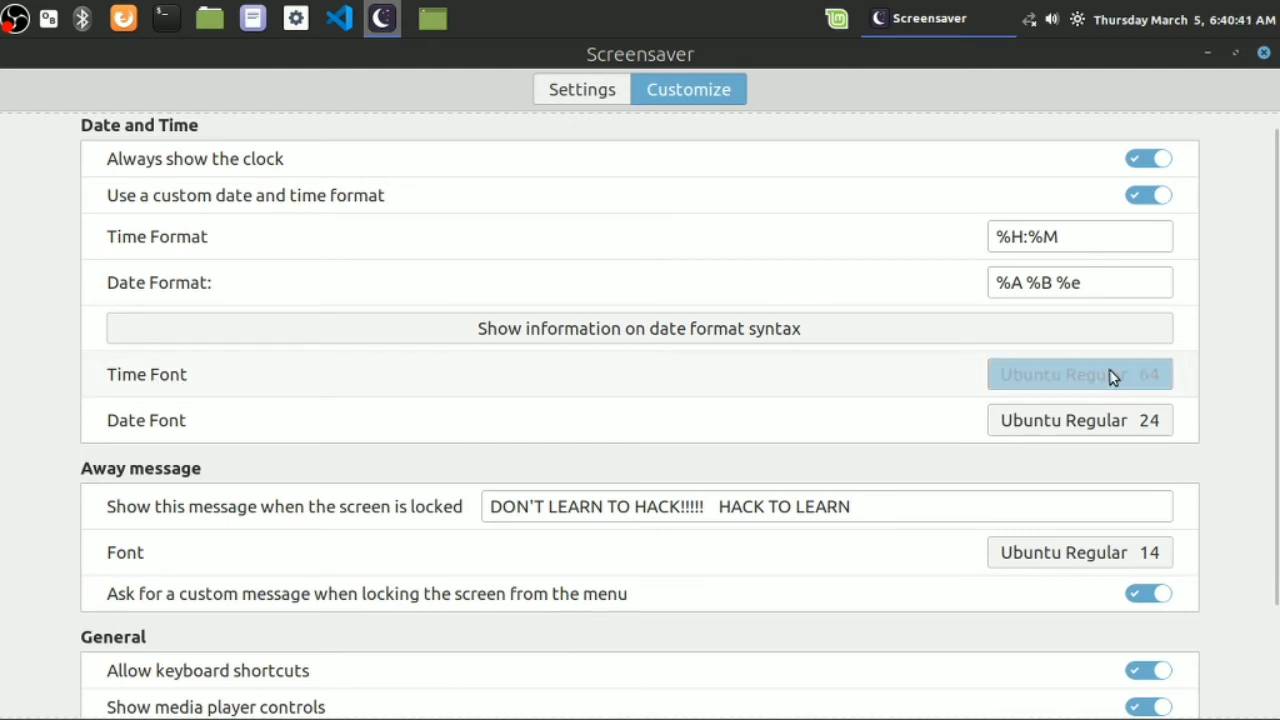
pyautogui.scroll(-2, 720, 300)
pyautogui.scroll(-5, 712, 323)
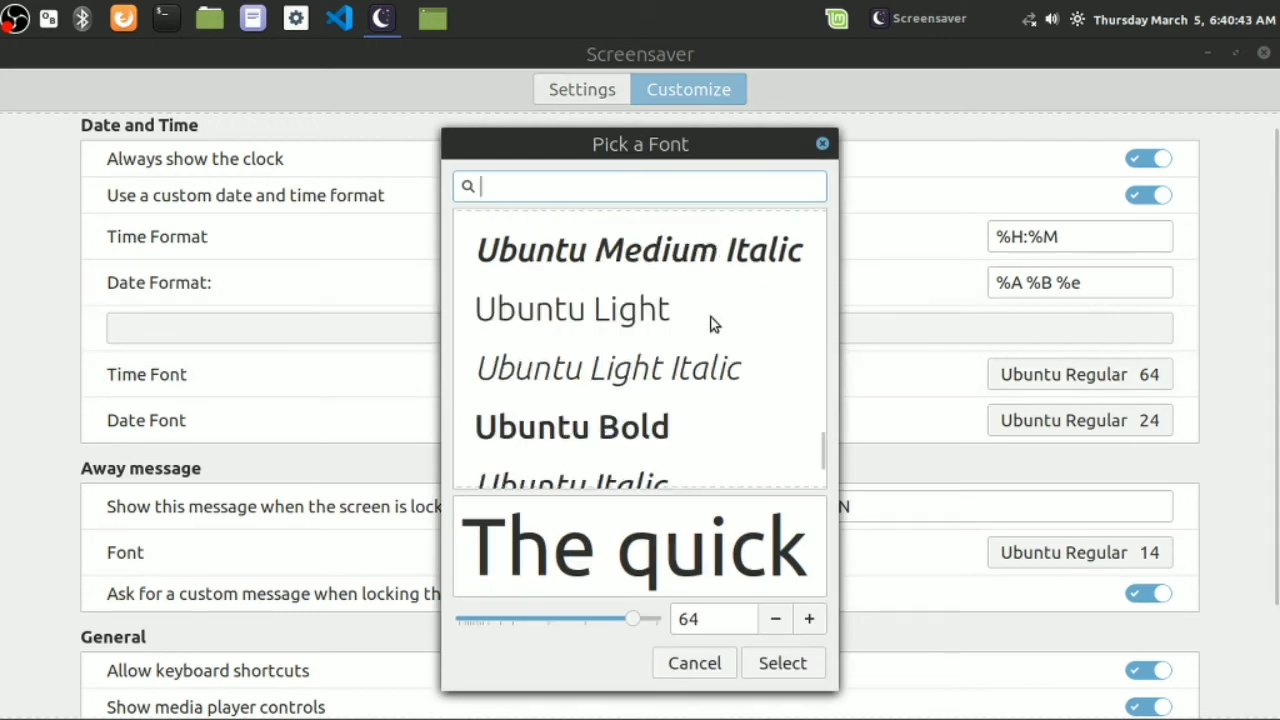
pyautogui.scroll(-1, 712, 323)
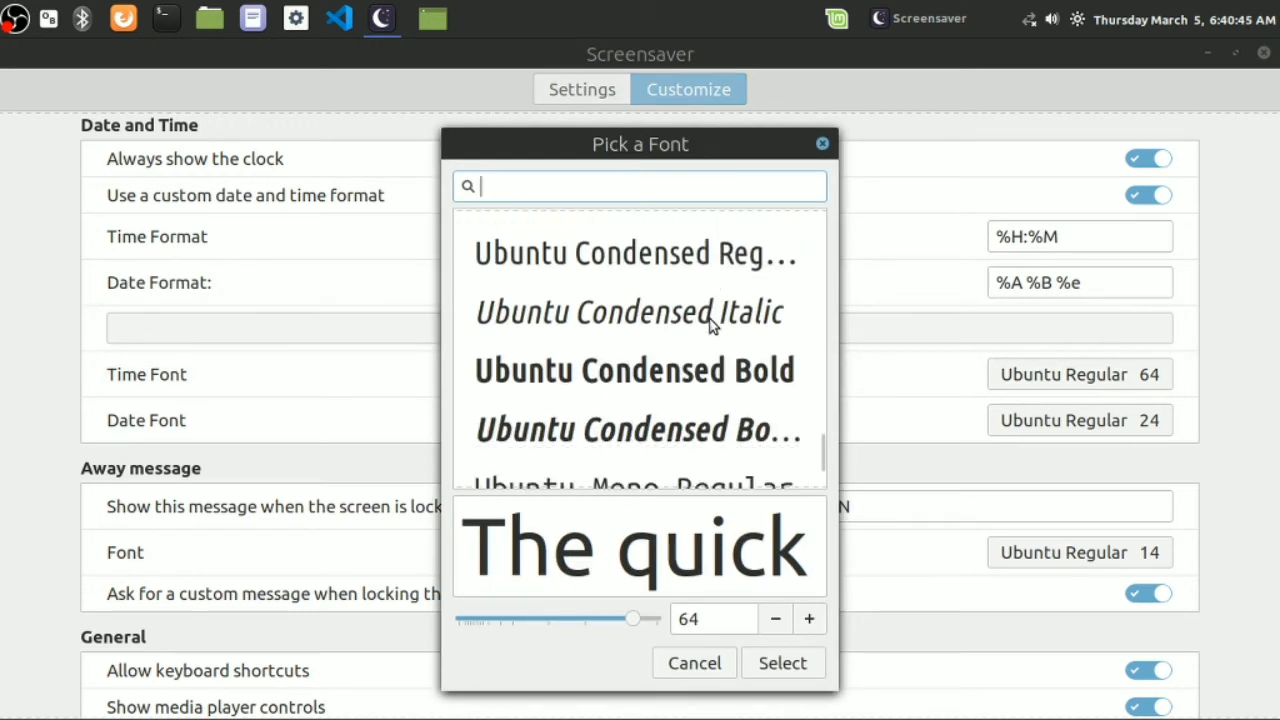
pyautogui.scroll(-1, 712, 323)
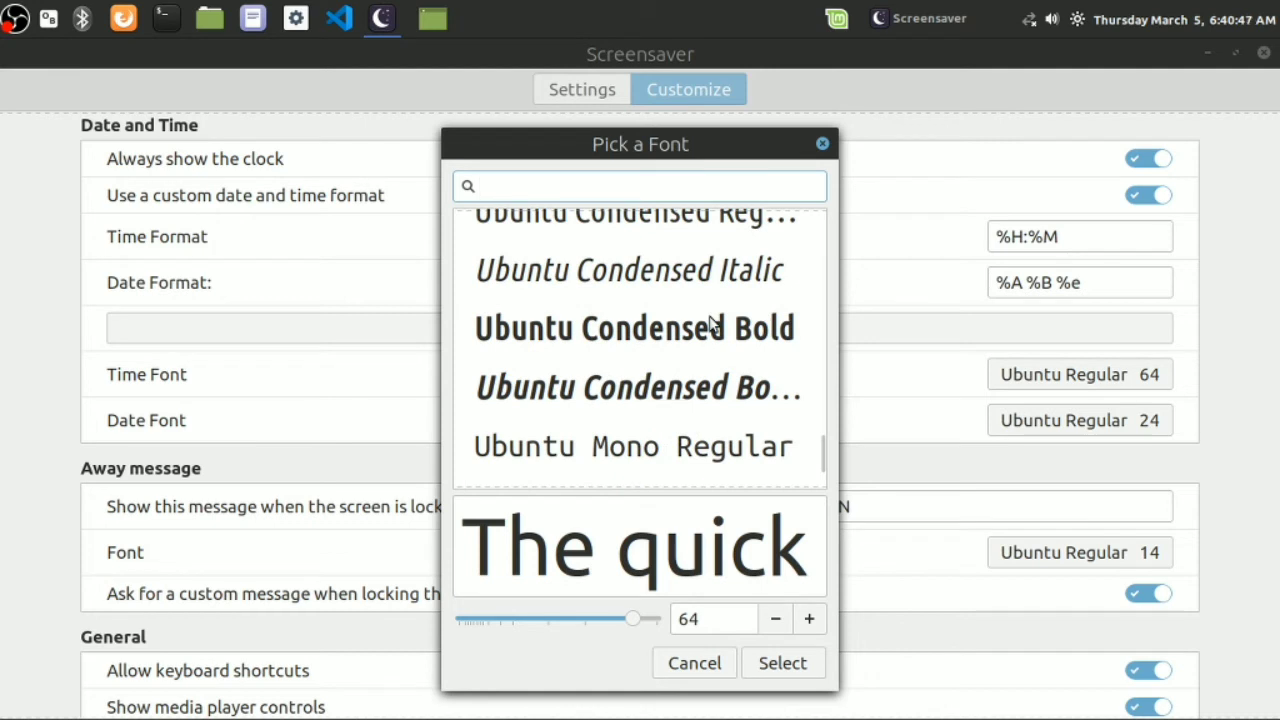
pyautogui.scroll(-8, 712, 323)
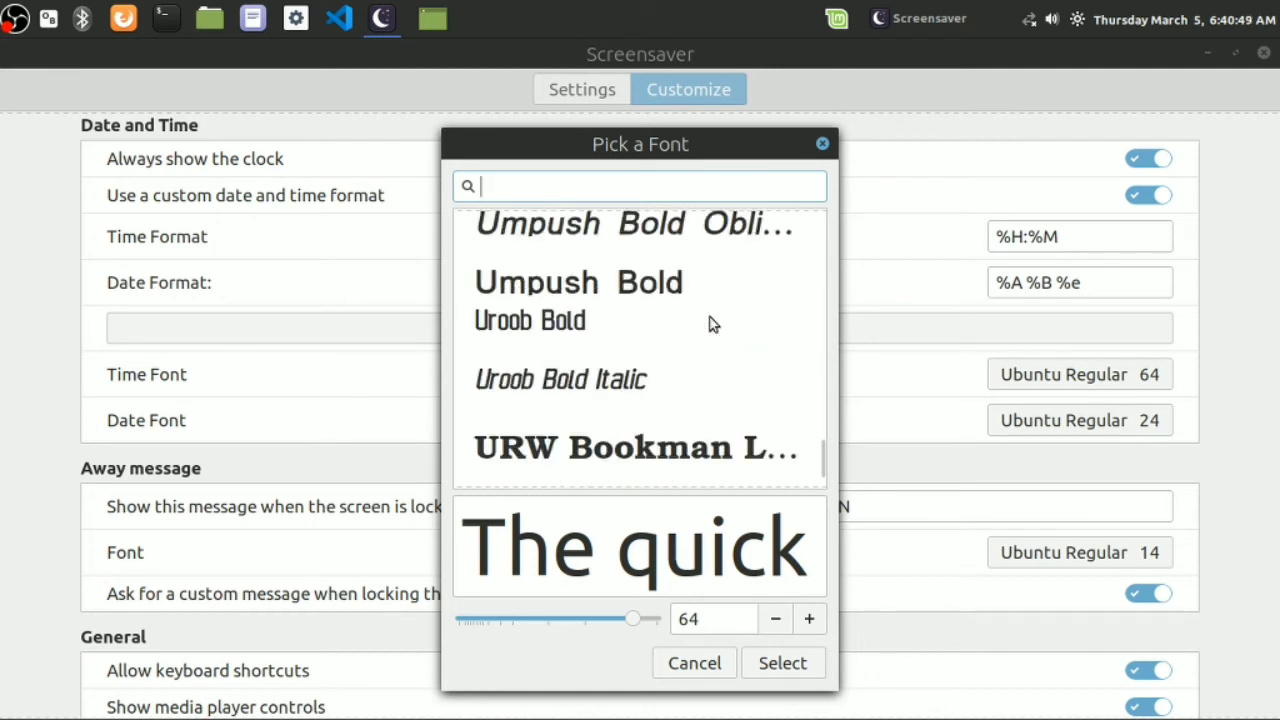
pyautogui.scroll(-3, 712, 323)
pyautogui.scroll(3, 708, 326)
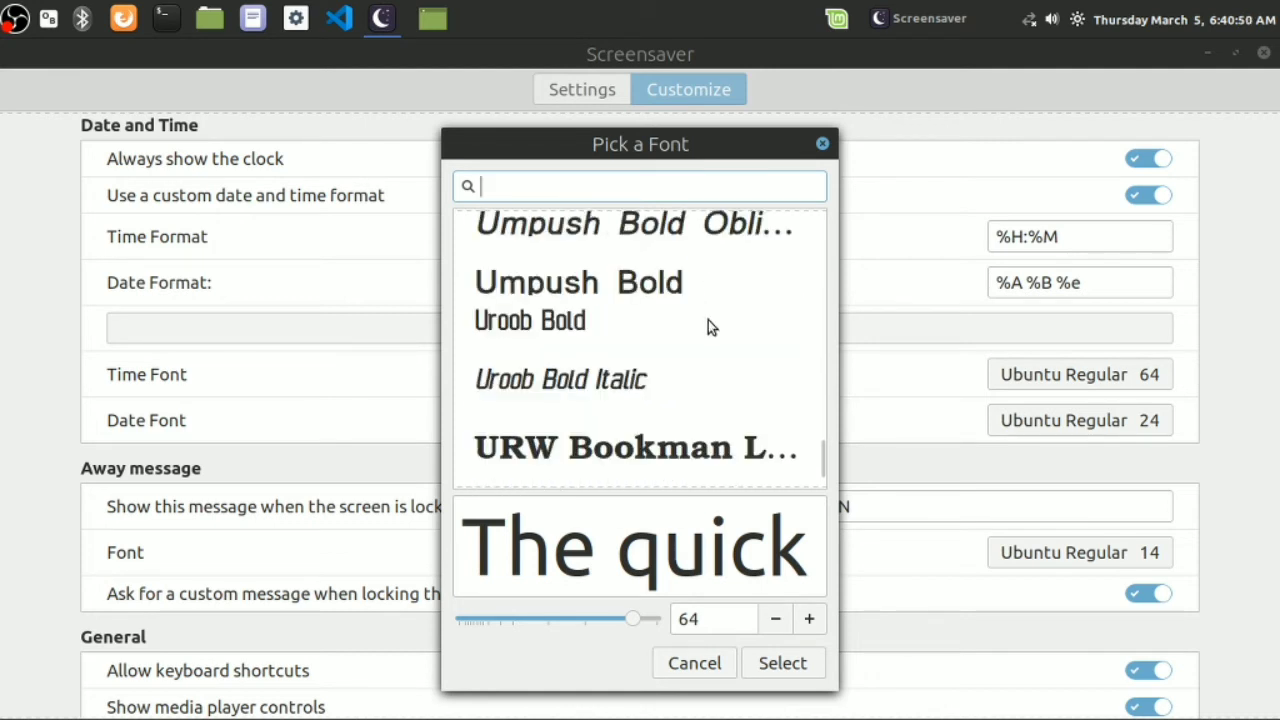
pyautogui.click(525, 335)
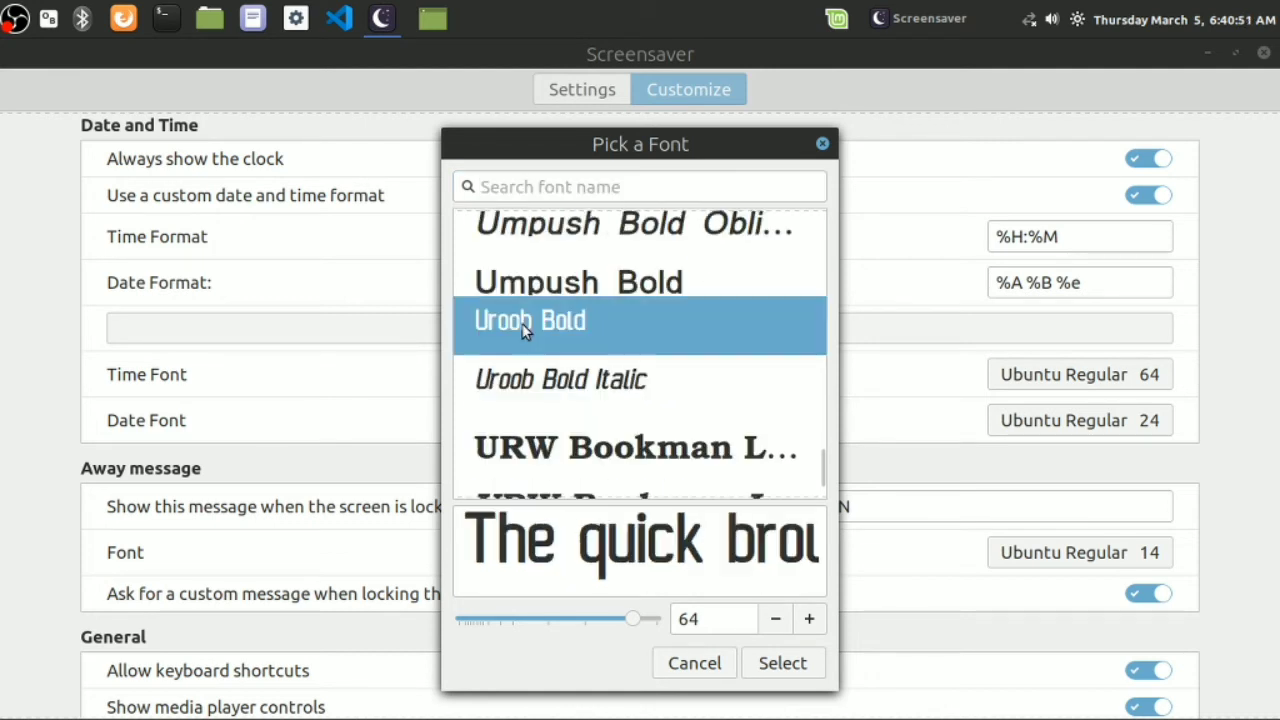
pyautogui.click(789, 662)
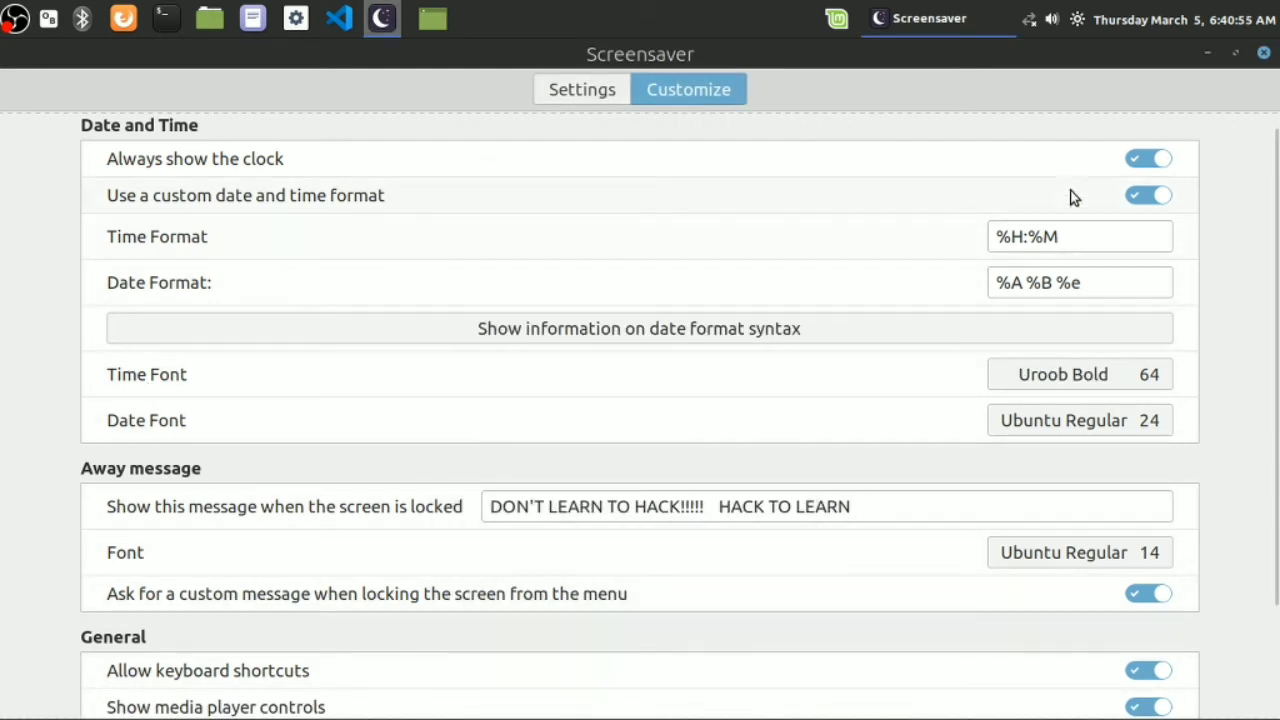
# - Lock the screen from the menu with the away message 'hi'
pyautogui.click(838, 14)
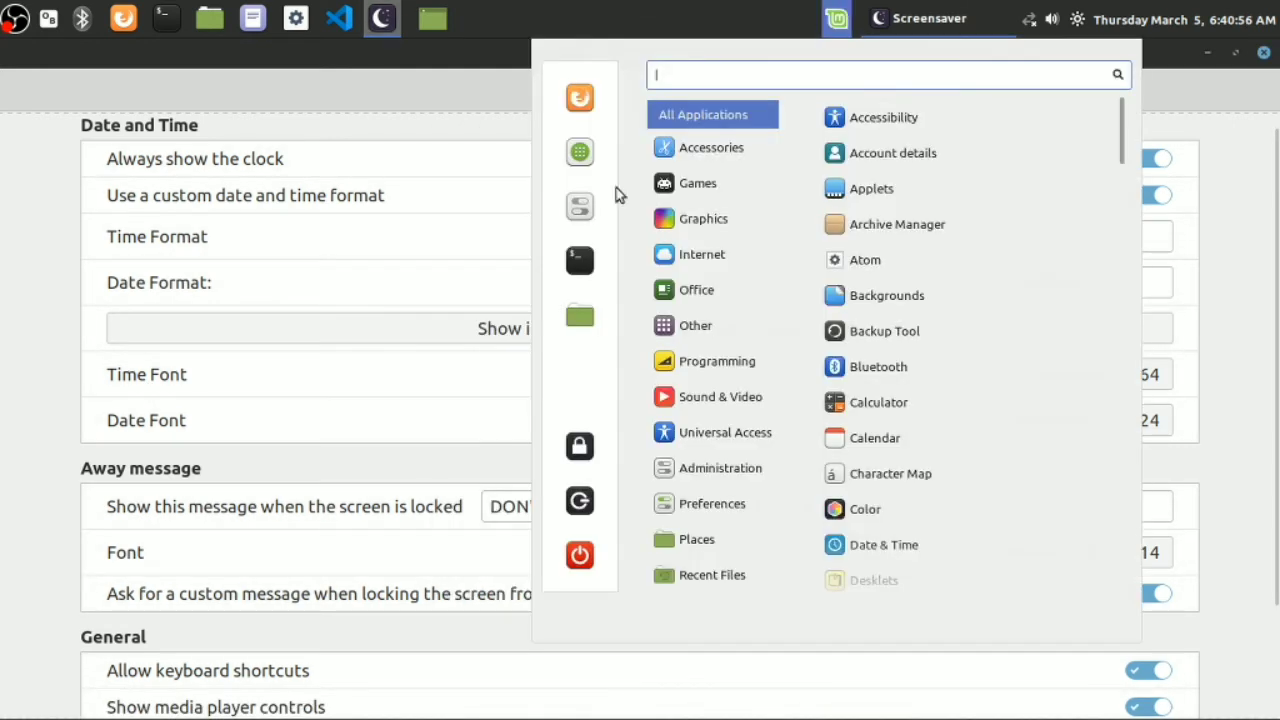
pyautogui.click(585, 458)
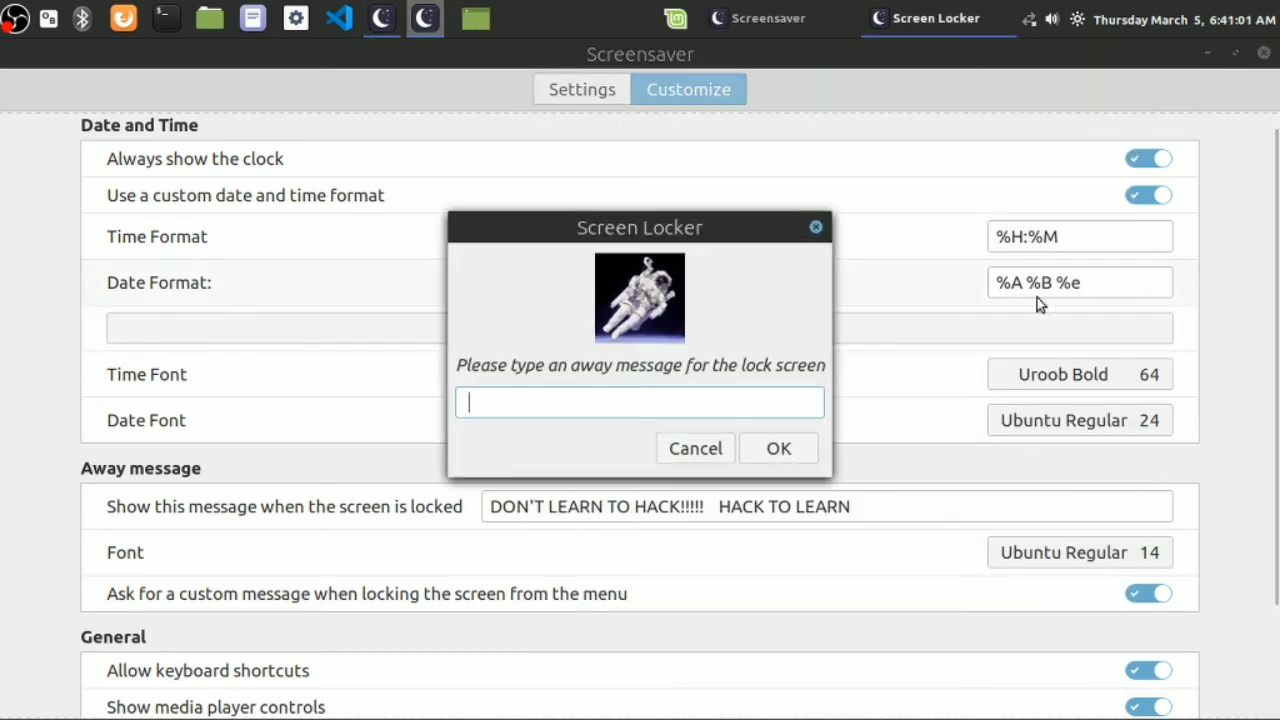
pyautogui.write('hi')
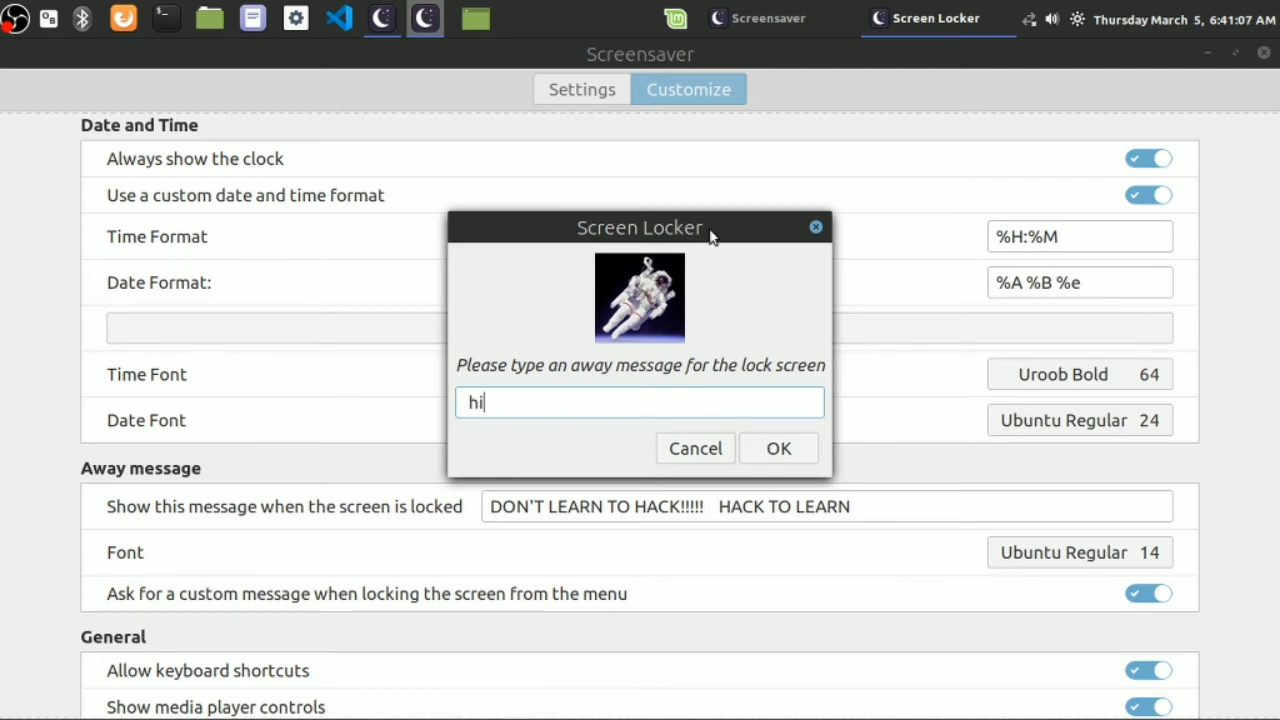
pyautogui.press('Return')
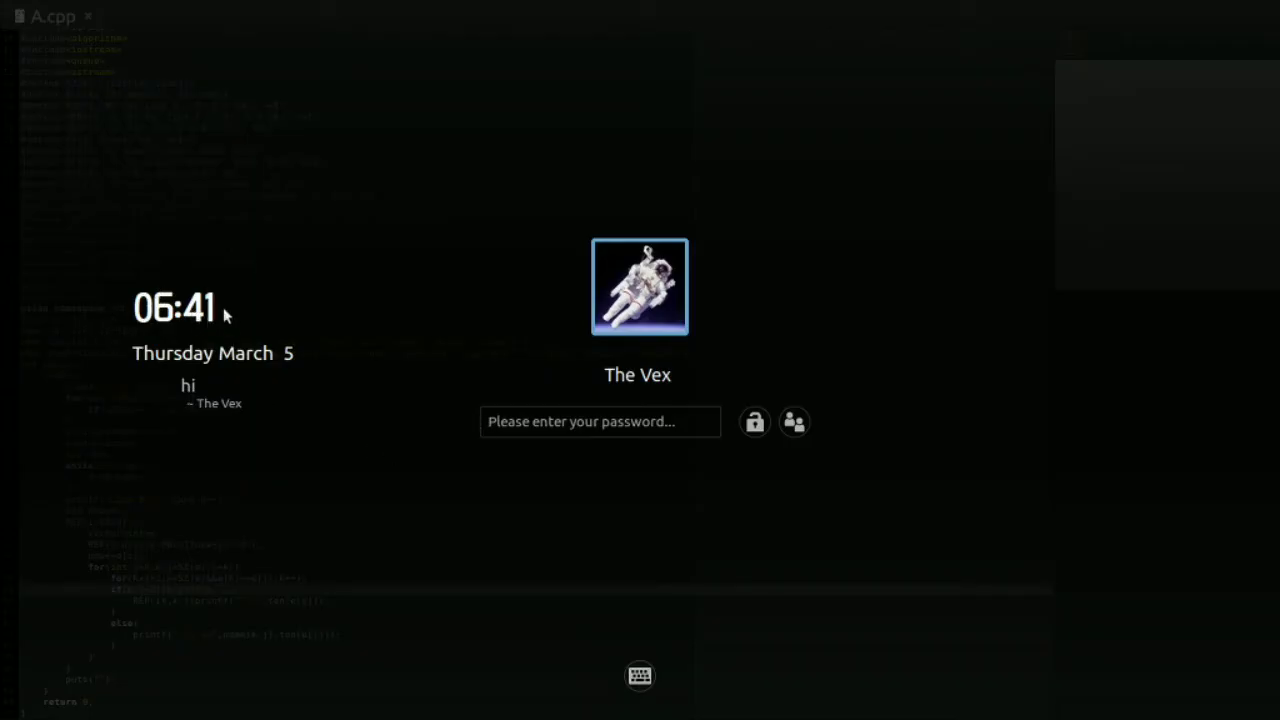
# - Unlock the screen by entering the account password on the on-screen keyboard
pyautogui.click(565, 427)
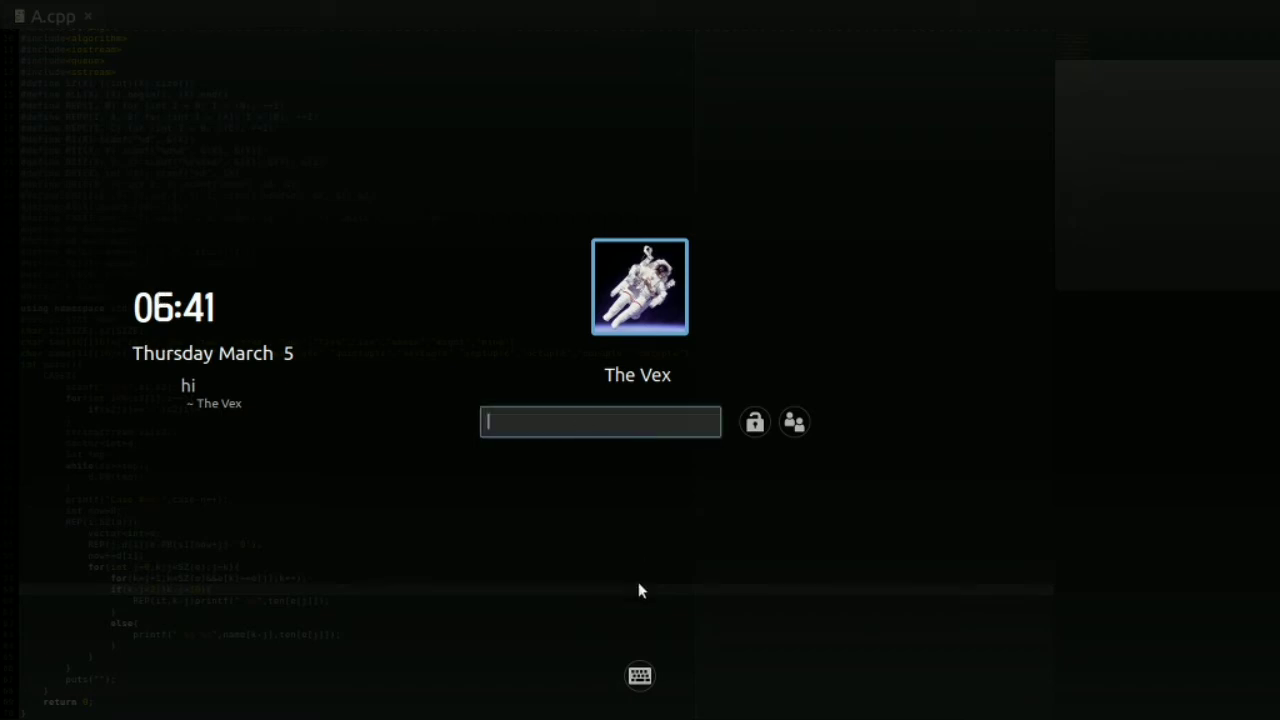
pyautogui.click(640, 676)
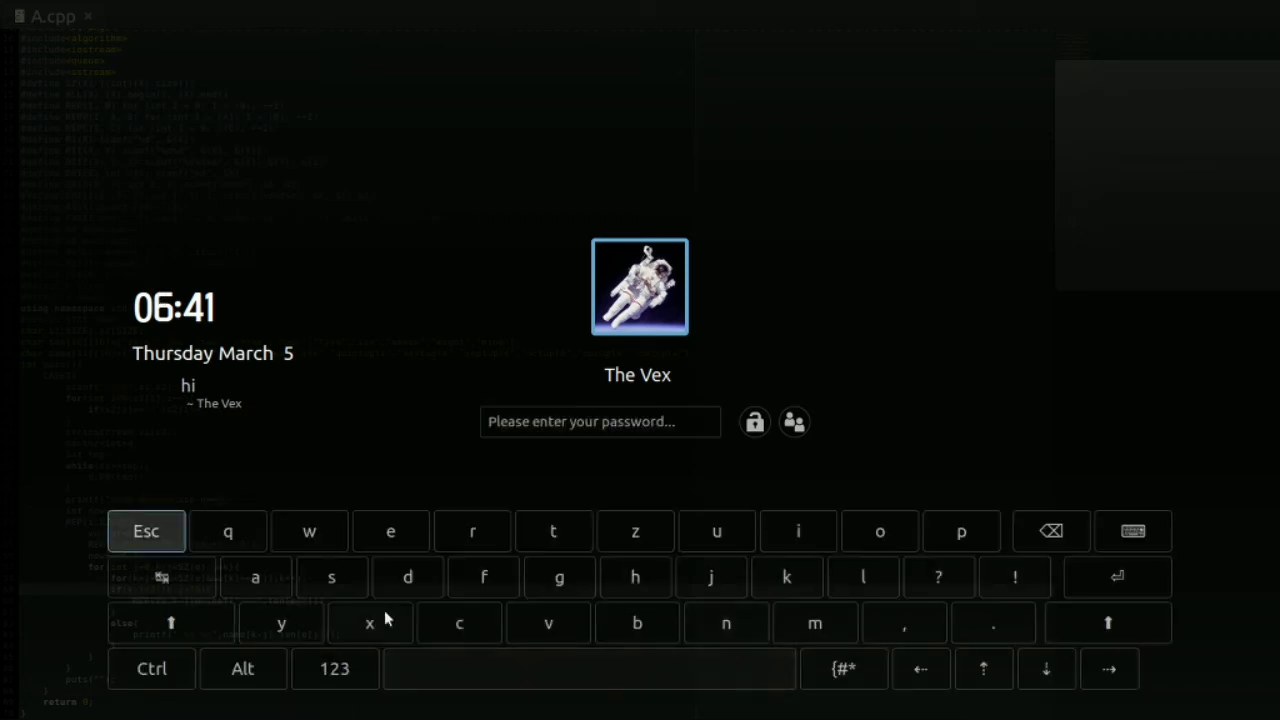
pyautogui.click(460, 623)
pyautogui.click(717, 531)
pyautogui.click(391, 531)
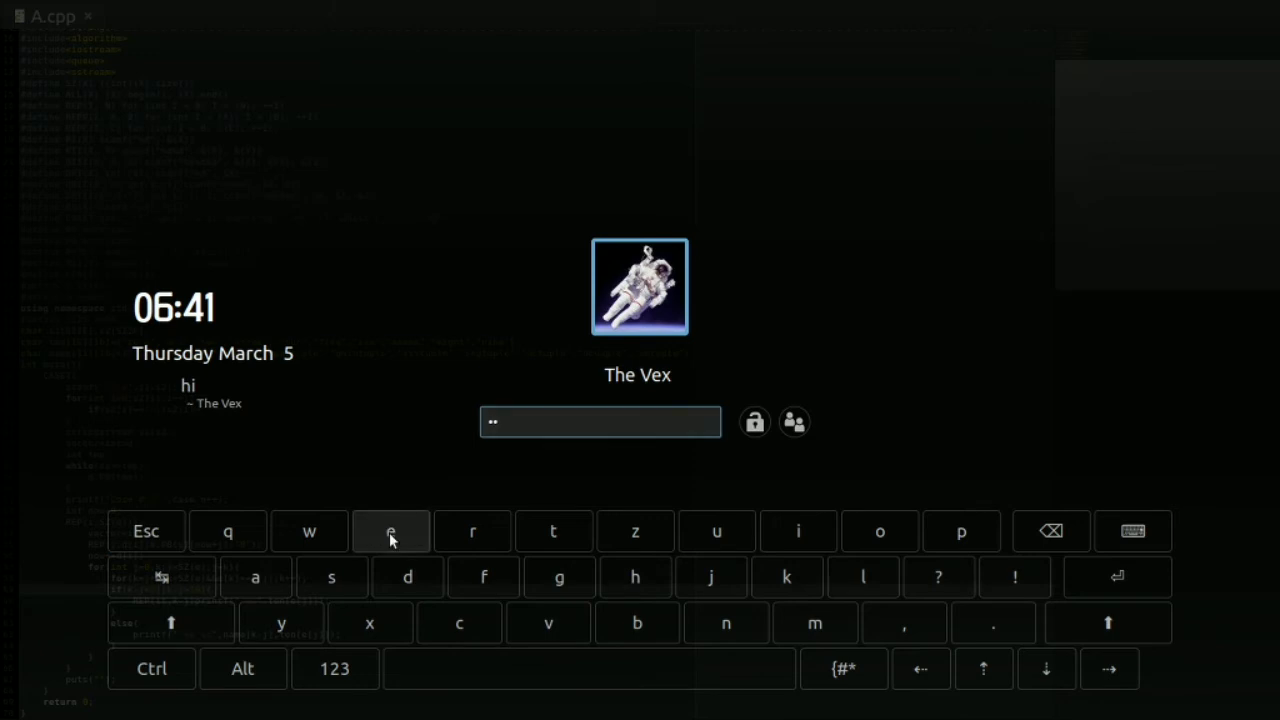
pyautogui.click(818, 615)
pyautogui.click(775, 525)
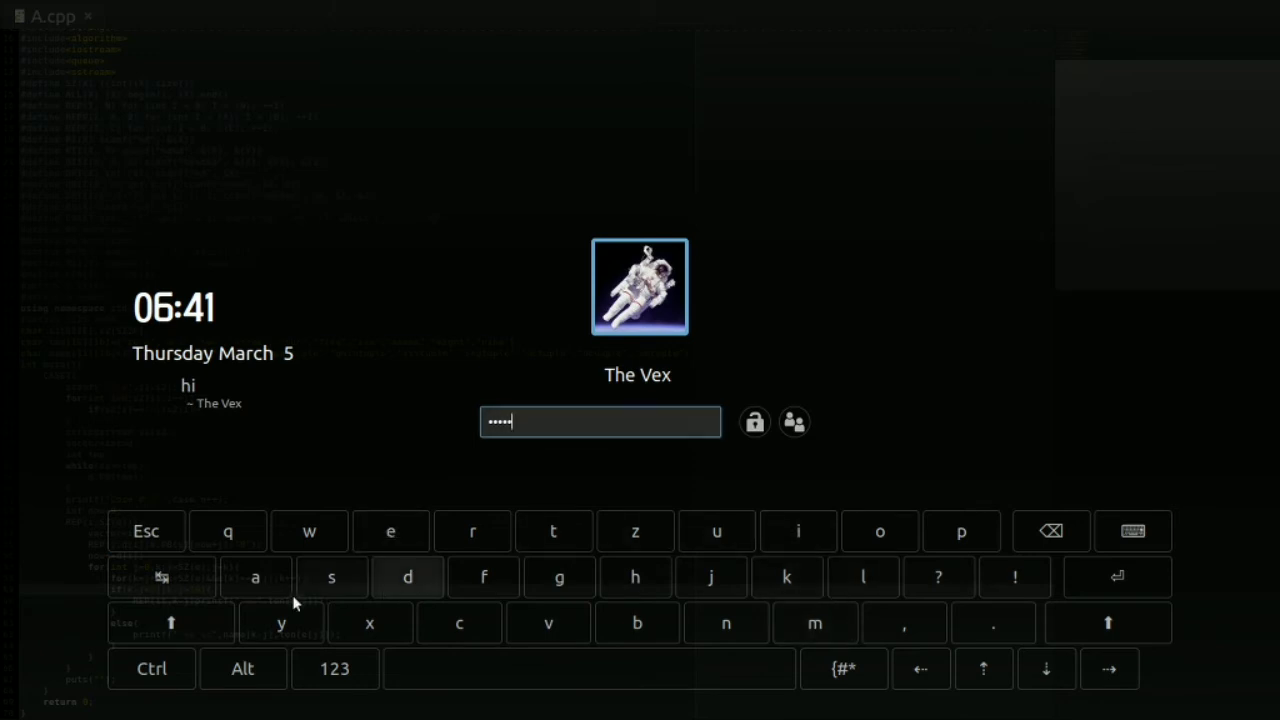
pyautogui.click(316, 580)
pyautogui.click(551, 531)
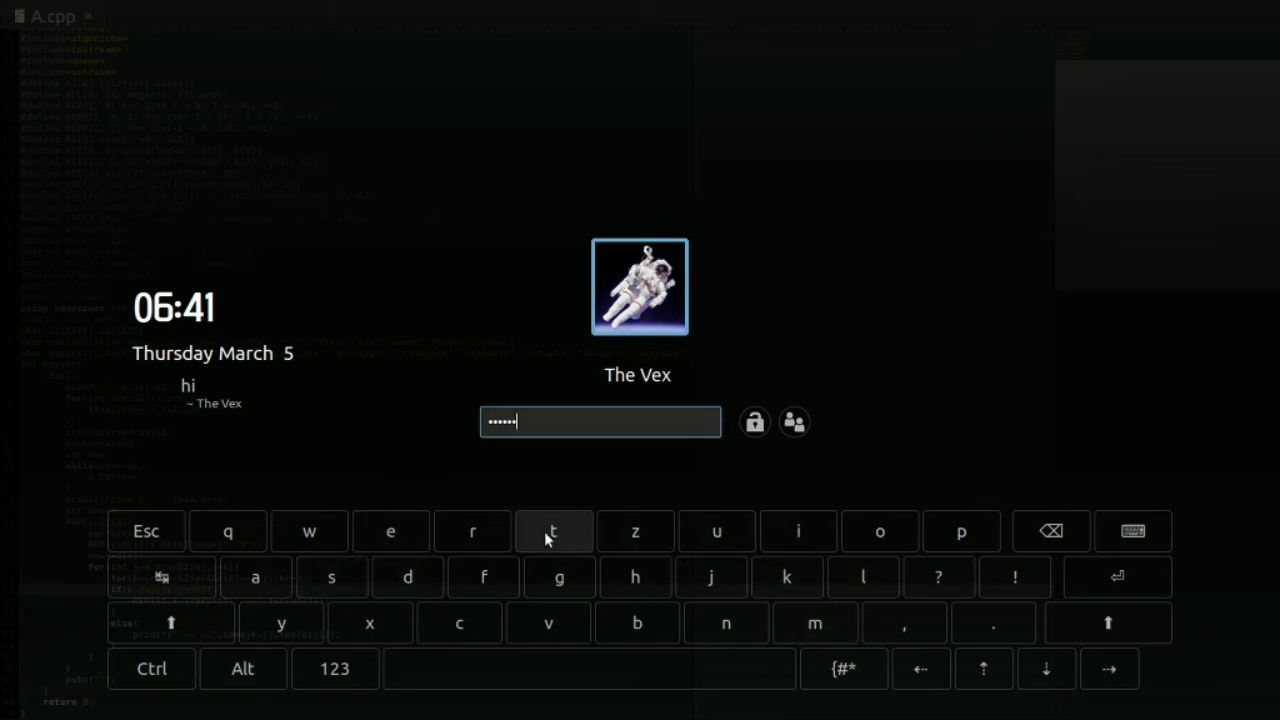
pyautogui.click(266, 634)
pyautogui.click(1124, 580)
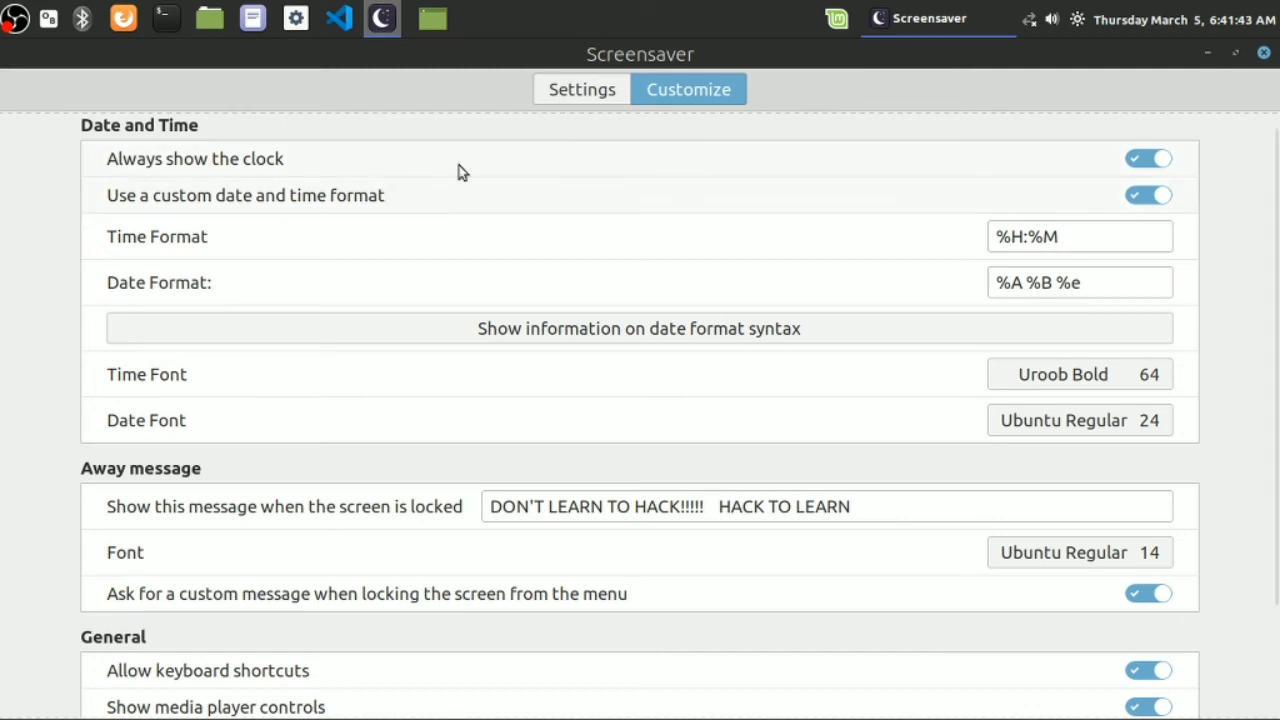
# - Switch to Settings and back to Customize, then open and close the applications menu
pyautogui.click(617, 94)
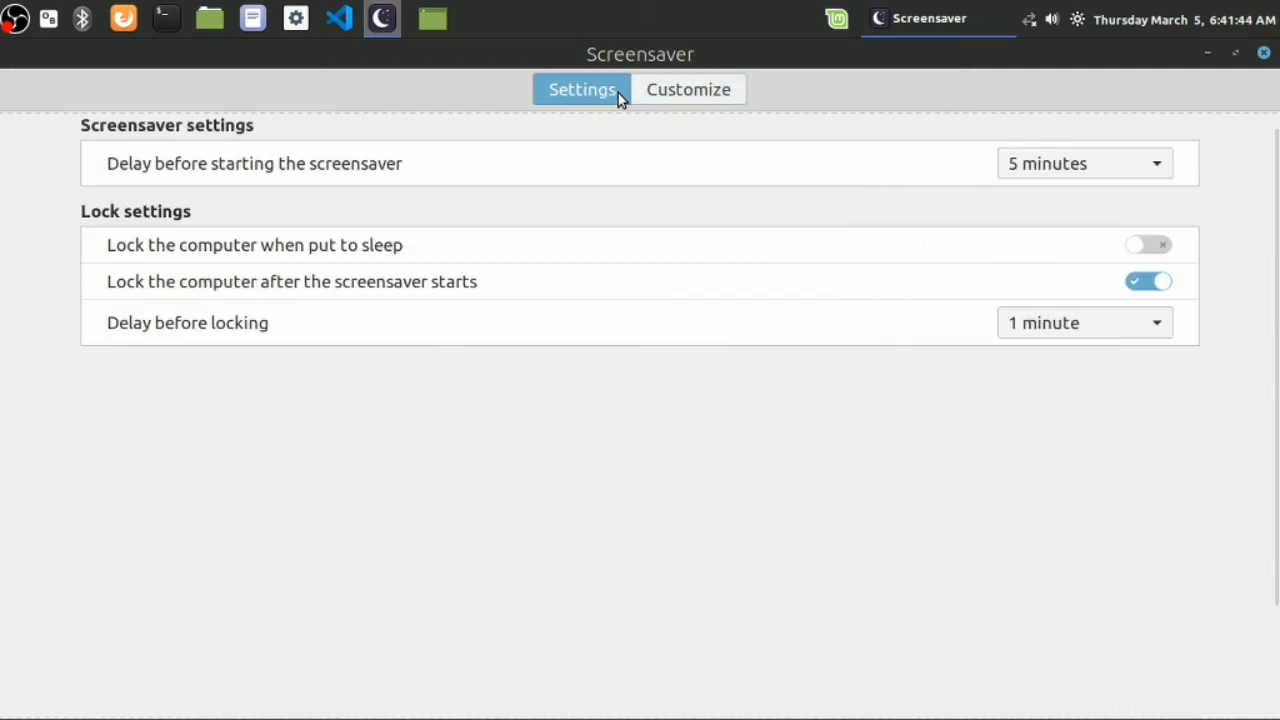
pyautogui.click(684, 88)
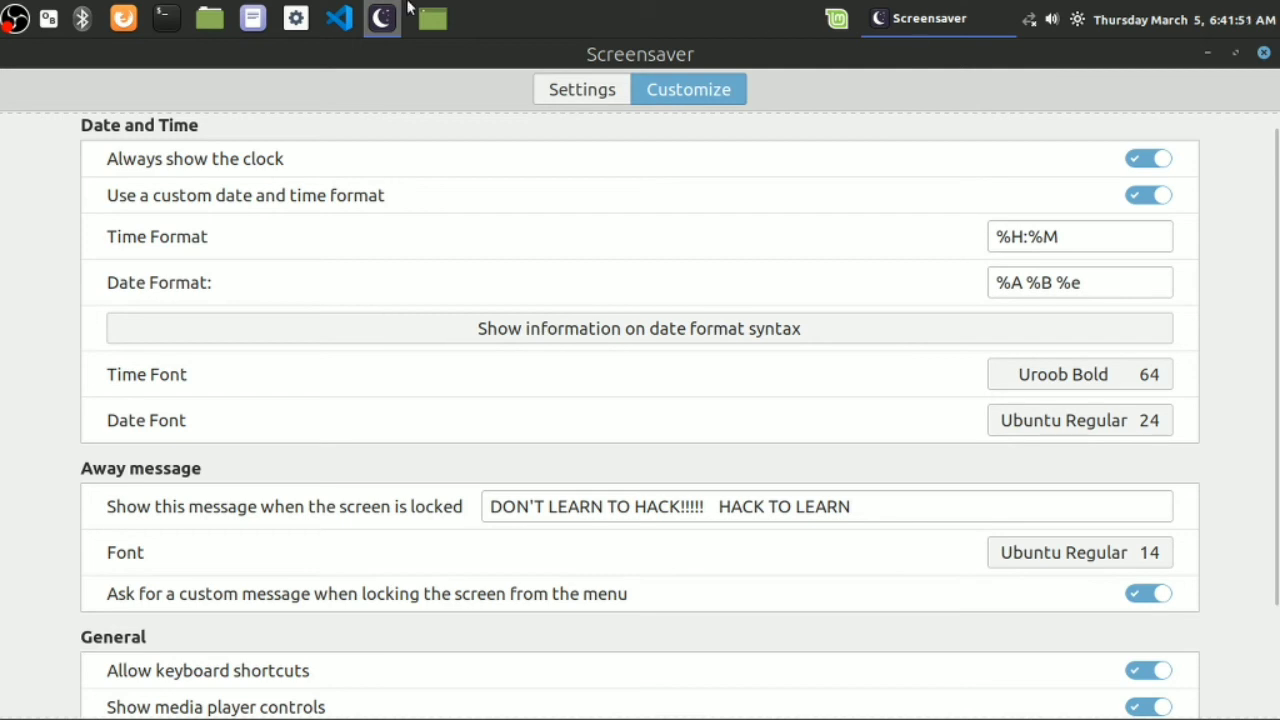
pyautogui.click(838, 20)
pyautogui.click(1277, 210)
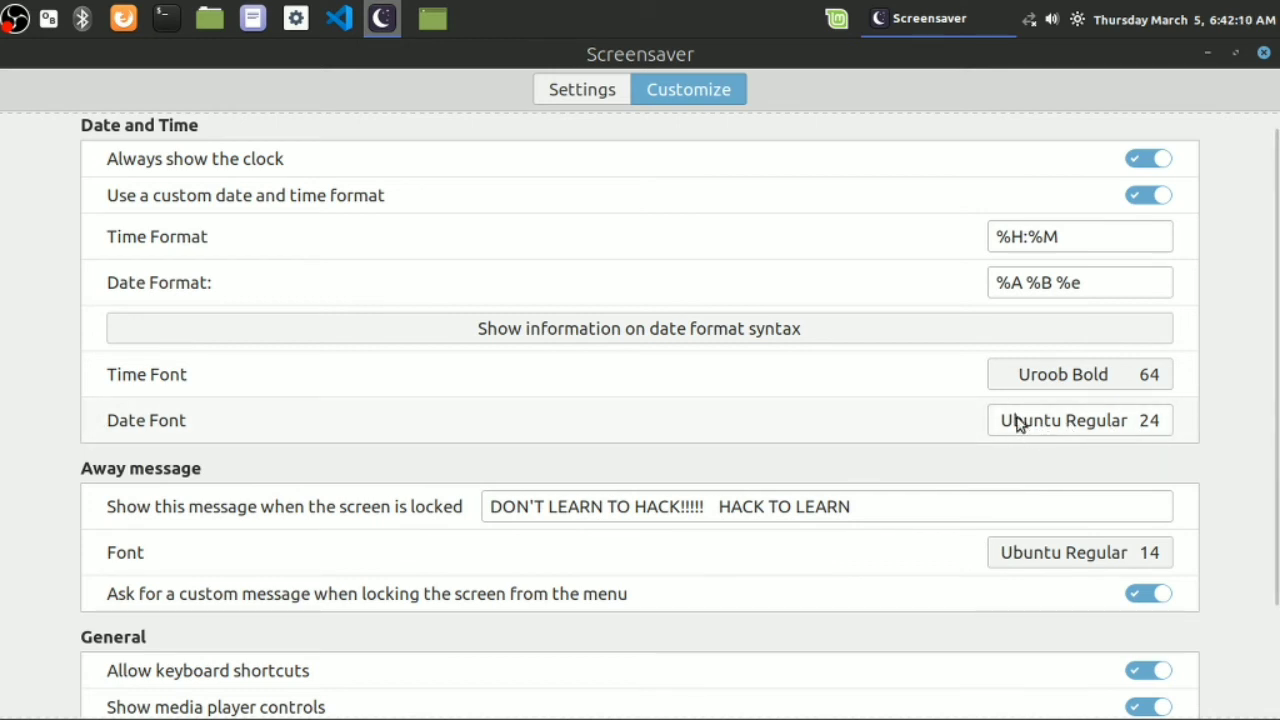
# - Change the clock's Time Font to Uroob Bold Italic
pyautogui.click(1117, 383)
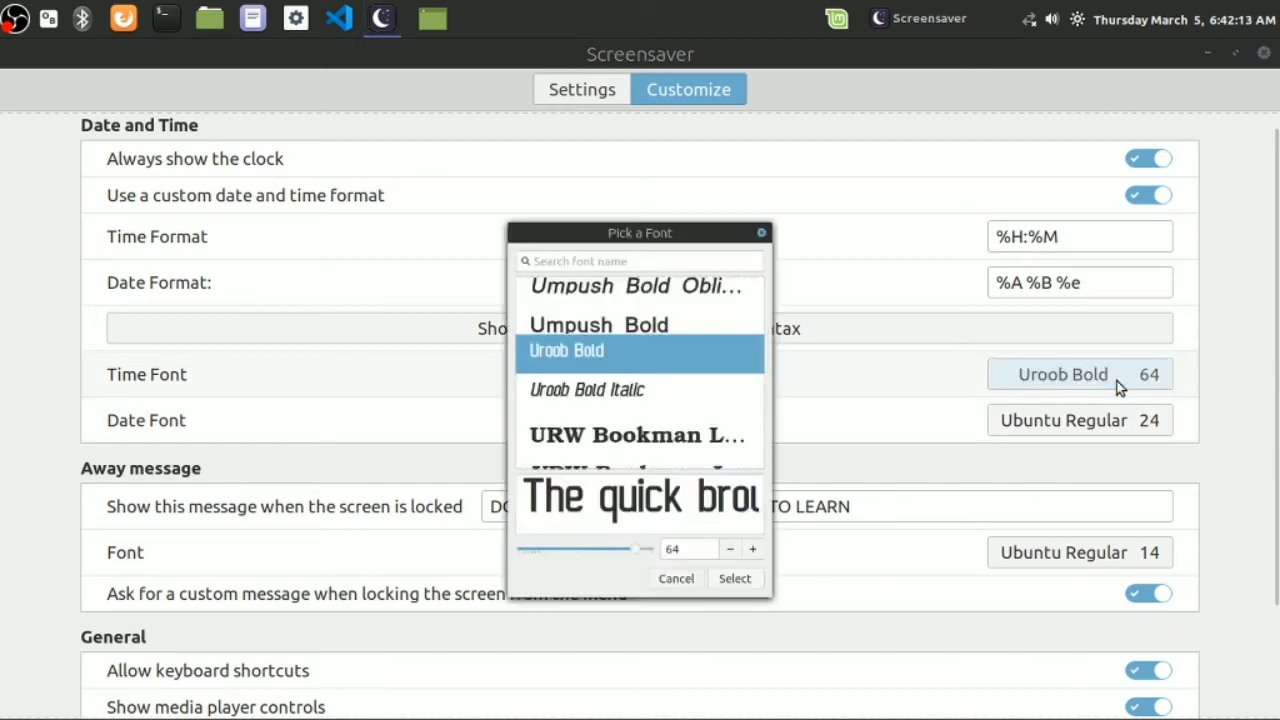
pyautogui.scroll(-1, 575, 390)
pyautogui.scroll(1, 506, 394)
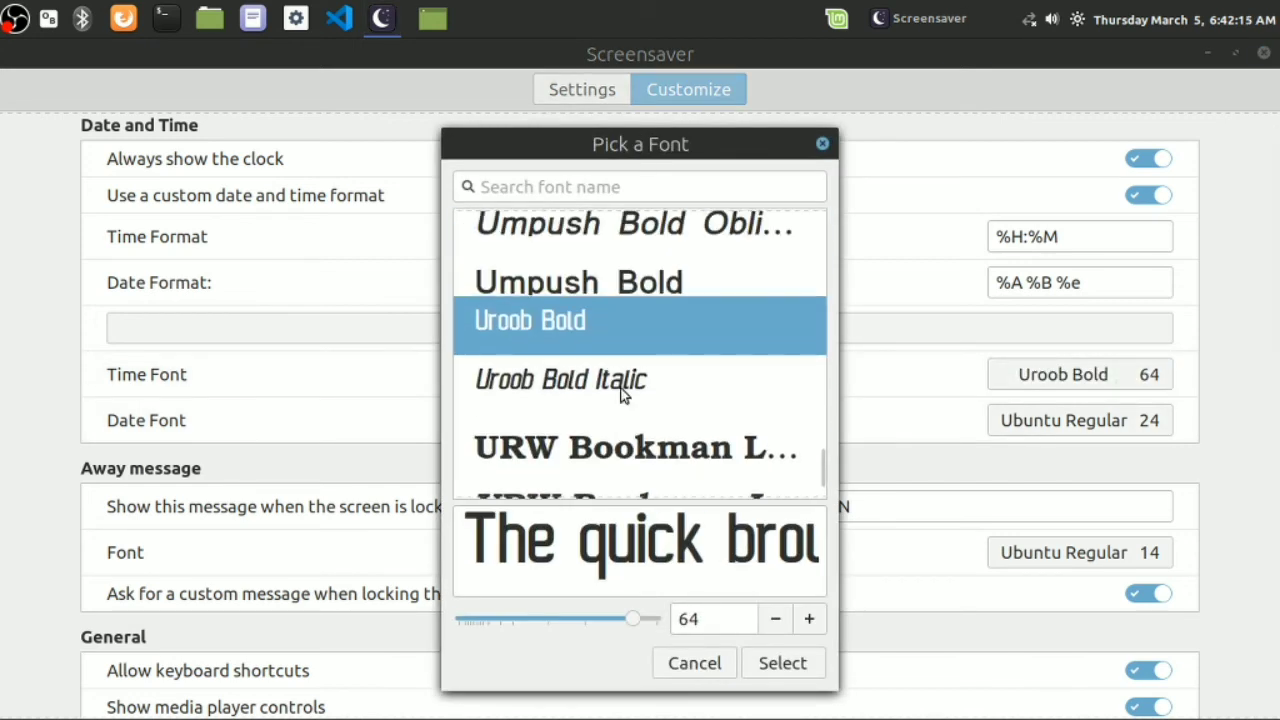
pyautogui.click(620, 392)
pyautogui.click(782, 663)
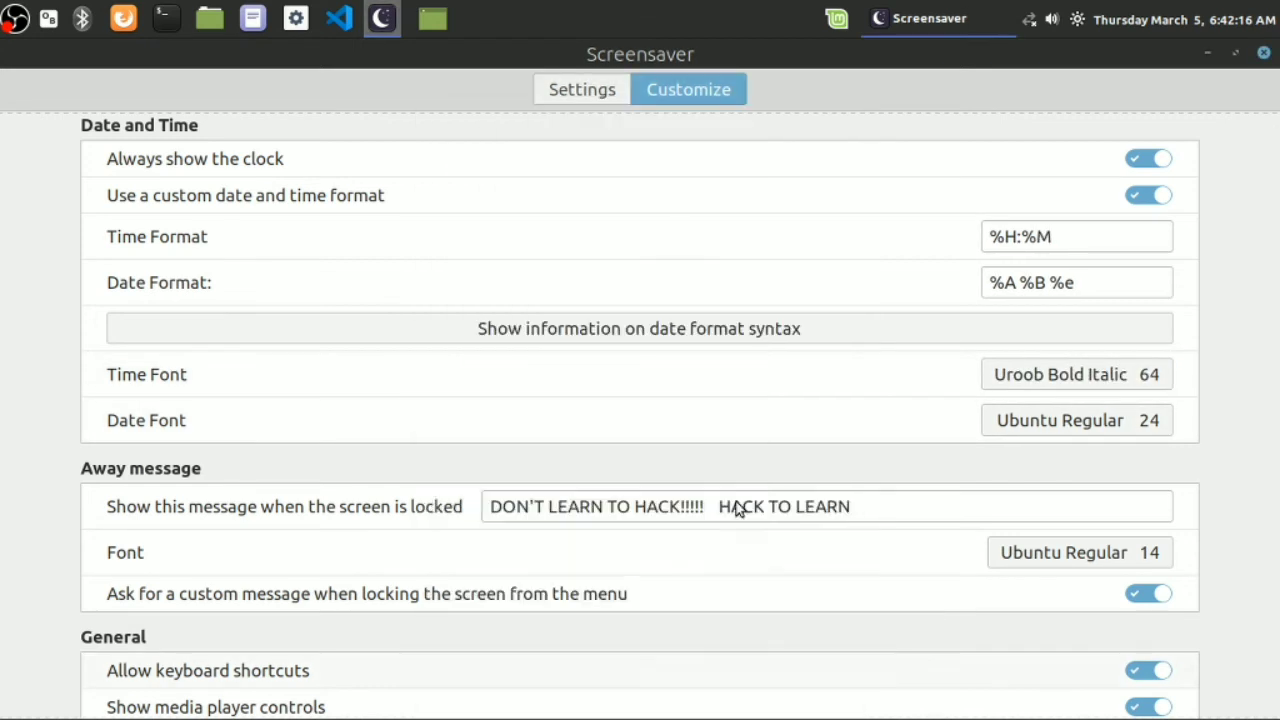
# - Raise the Time Font size to 70 and apply it
pyautogui.click(1068, 377)
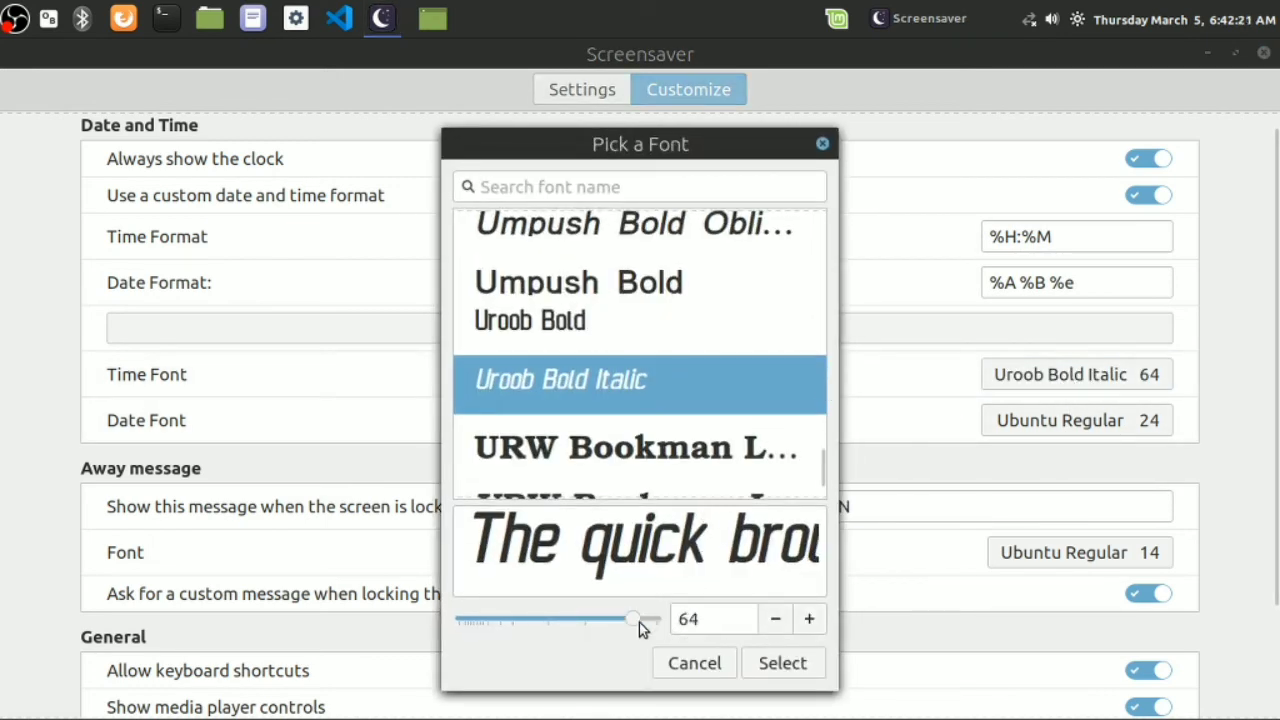
pyautogui.moveTo(637, 620)
pyautogui.mouseDown()
pyautogui.moveTo(562, 611)
pyautogui.moveTo(654, 607)
pyautogui.moveTo(634, 612)
pyautogui.mouseUp()
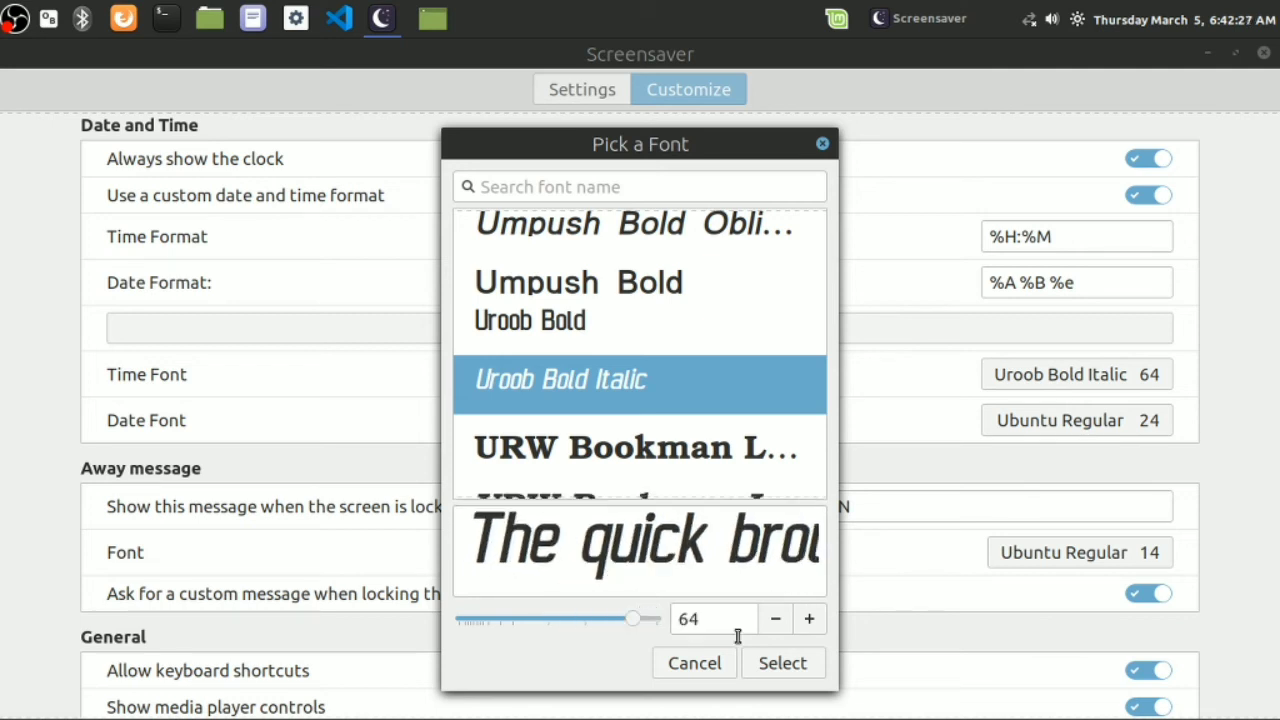
pyautogui.click(809, 620)
pyautogui.click(811, 621)
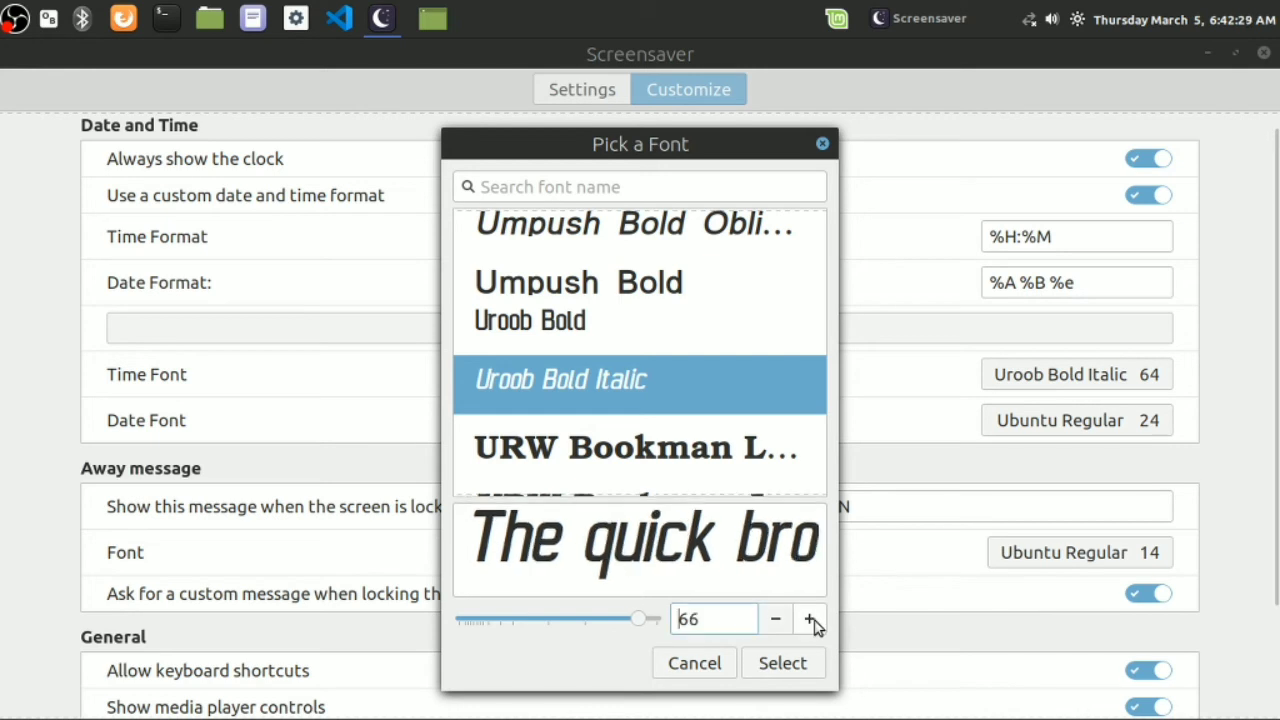
pyautogui.click(811, 621)
pyautogui.click(811, 621)
pyautogui.click(811, 621)
pyautogui.click(811, 621)
pyautogui.click(780, 664)
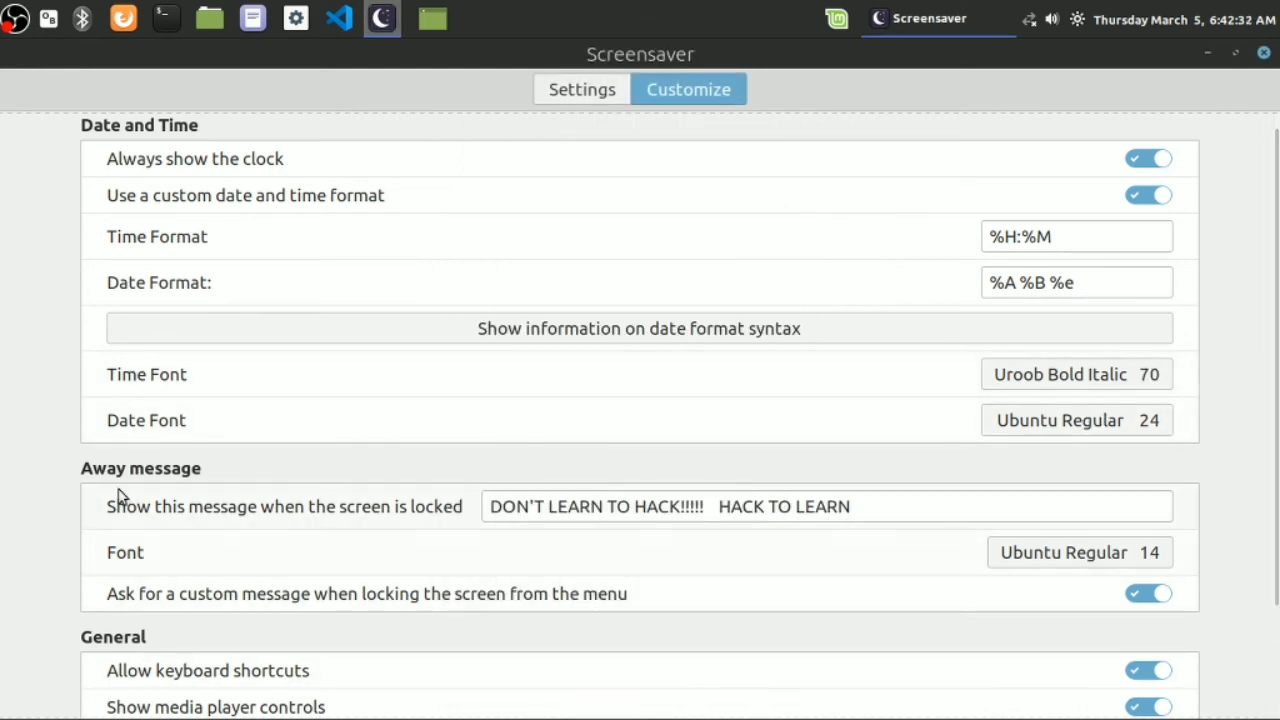
pyautogui.scroll(-1, 3, 460)
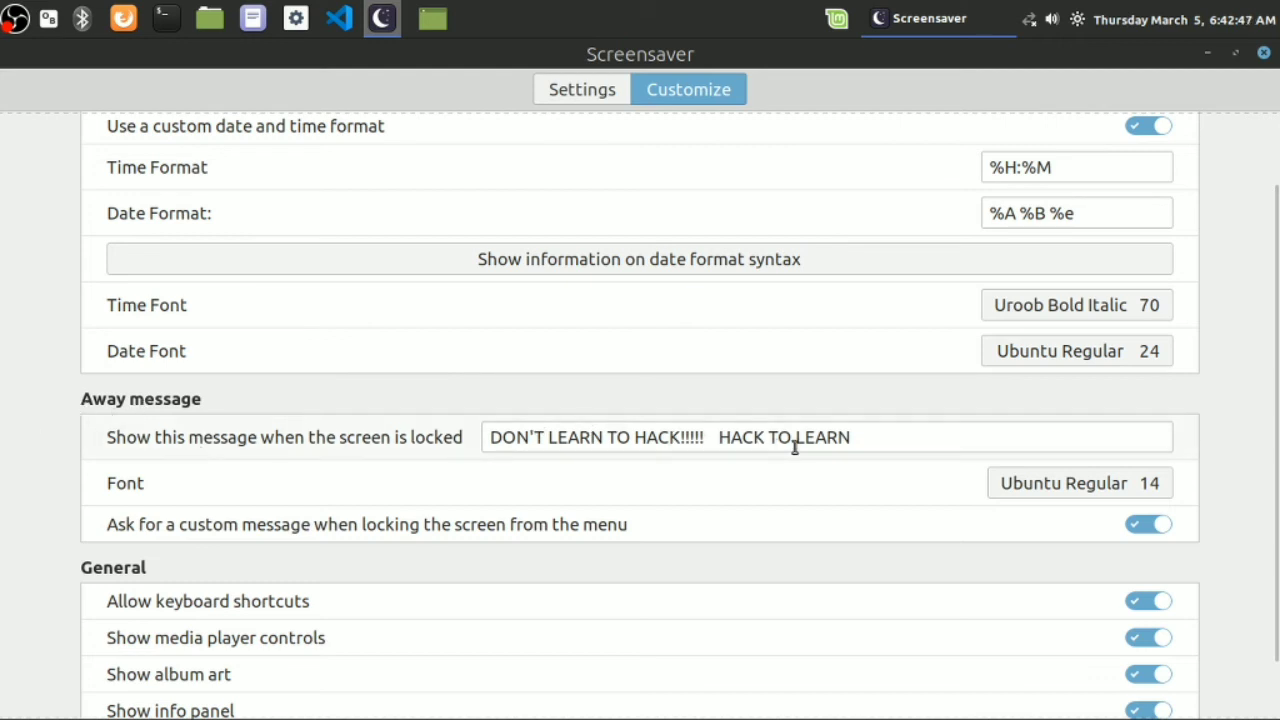
pyautogui.moveTo(874, 437); pyautogui.dragTo(477, 417)
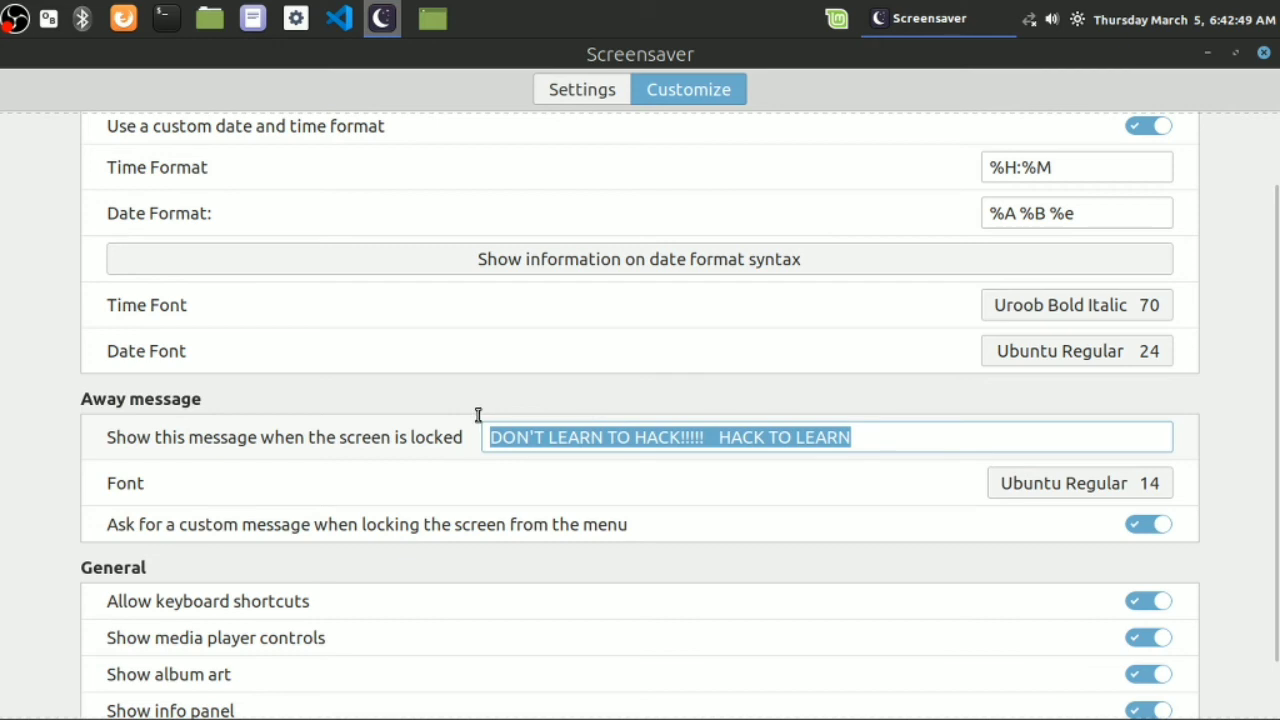
pyautogui.click(563, 434)
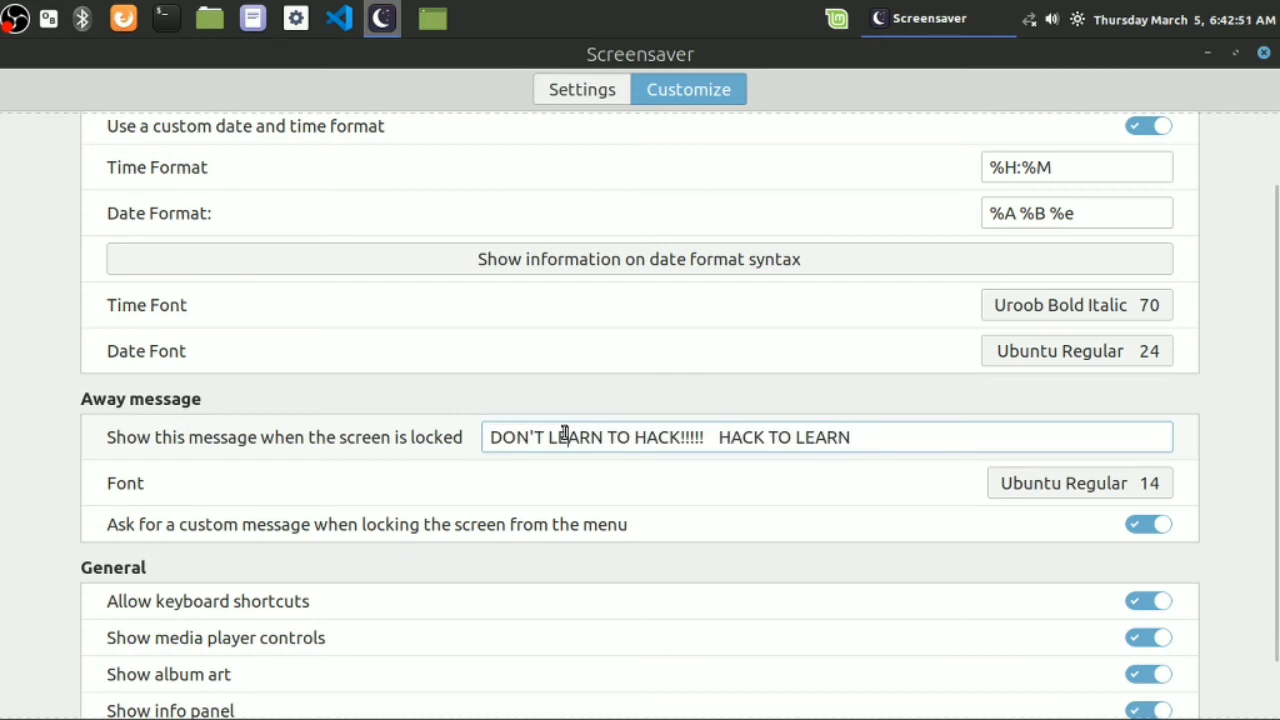
# - Lock the screen from the menu with the away message 'hop'
pyautogui.click(836, 18)
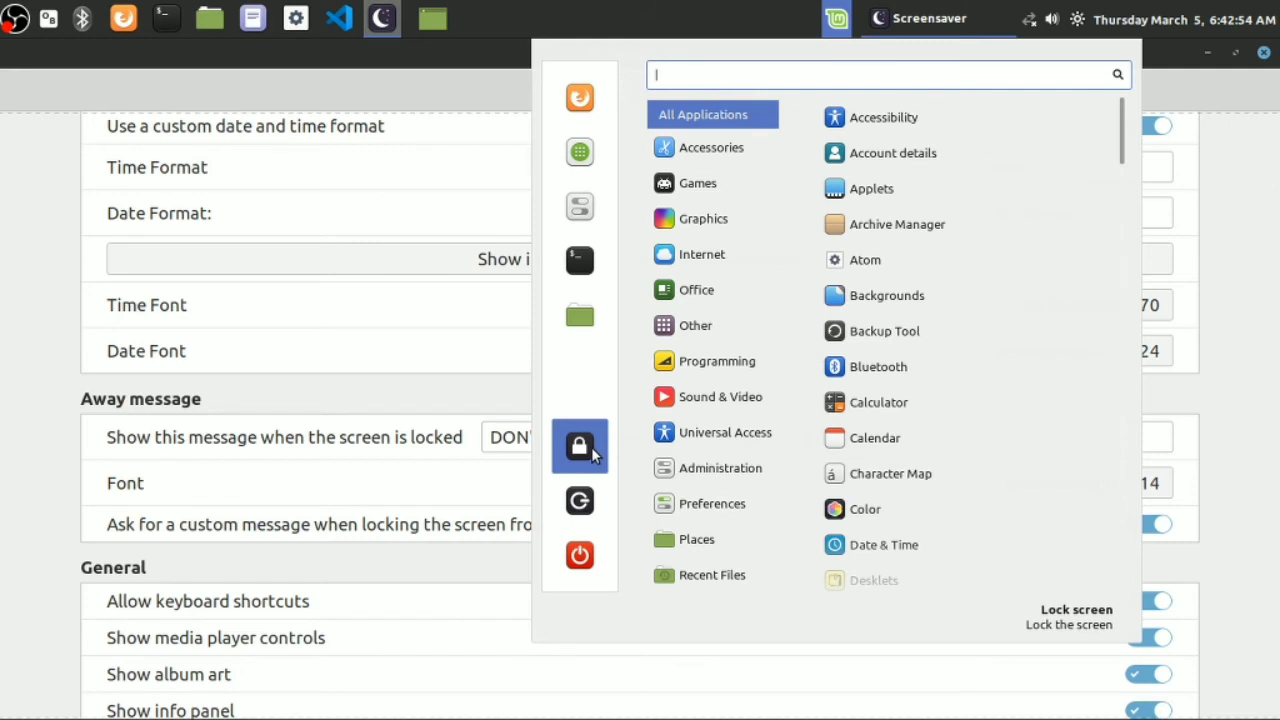
pyautogui.press('Escape')
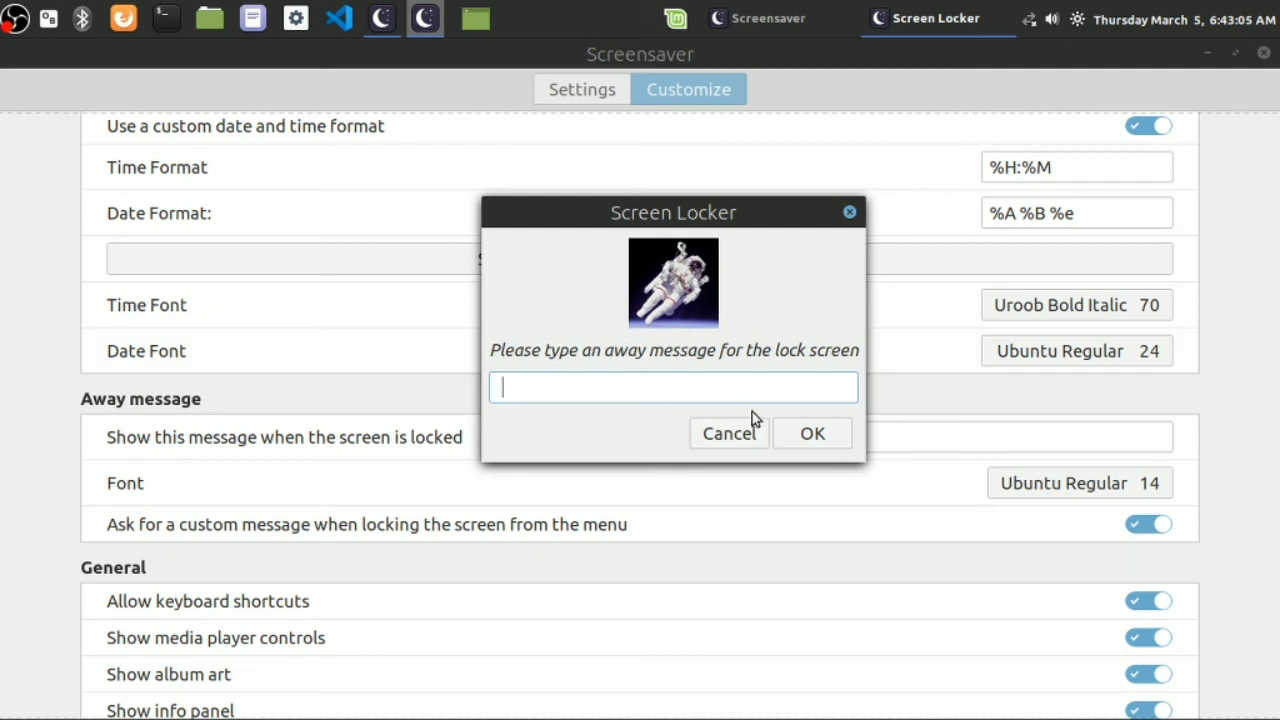
pyautogui.write('hop')
pyautogui.press('Return')
# - Unlock the screen by entering the account password on the on-screen keyboard
pyautogui.moveTo(268, 548)
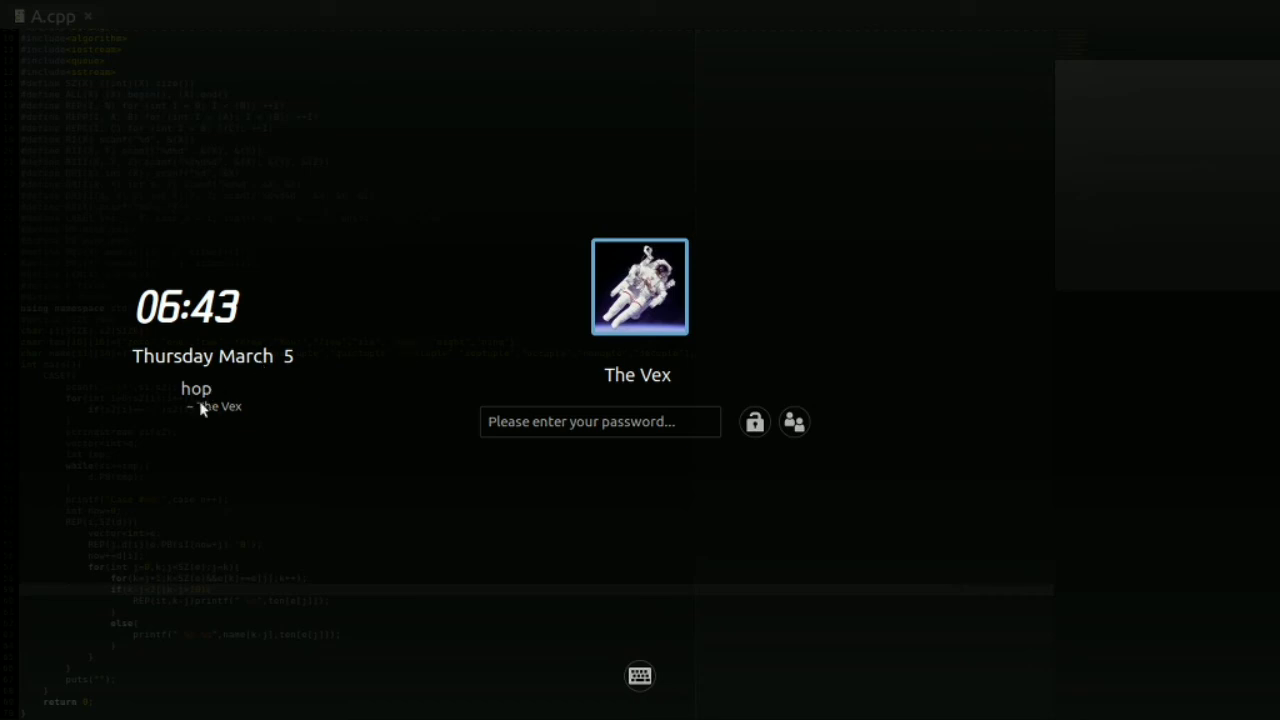
pyautogui.click(640, 676)
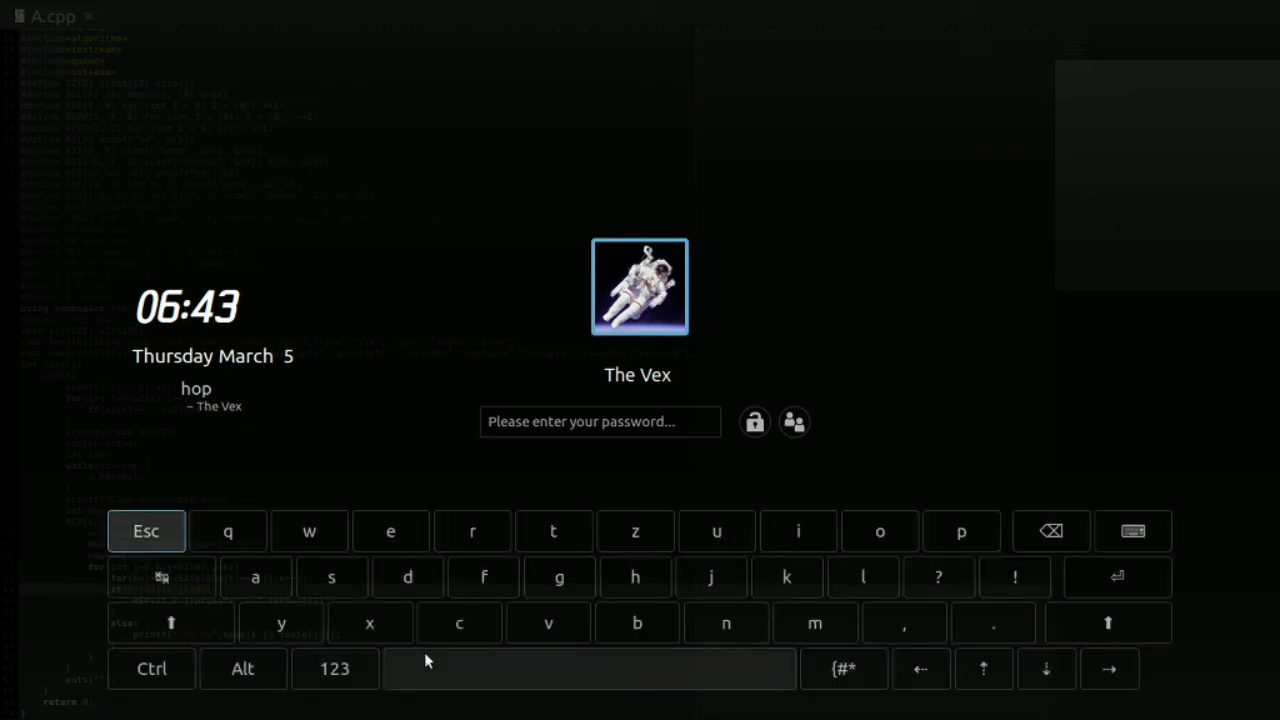
pyautogui.click(445, 636)
pyautogui.click(486, 571)
pyautogui.click(409, 540)
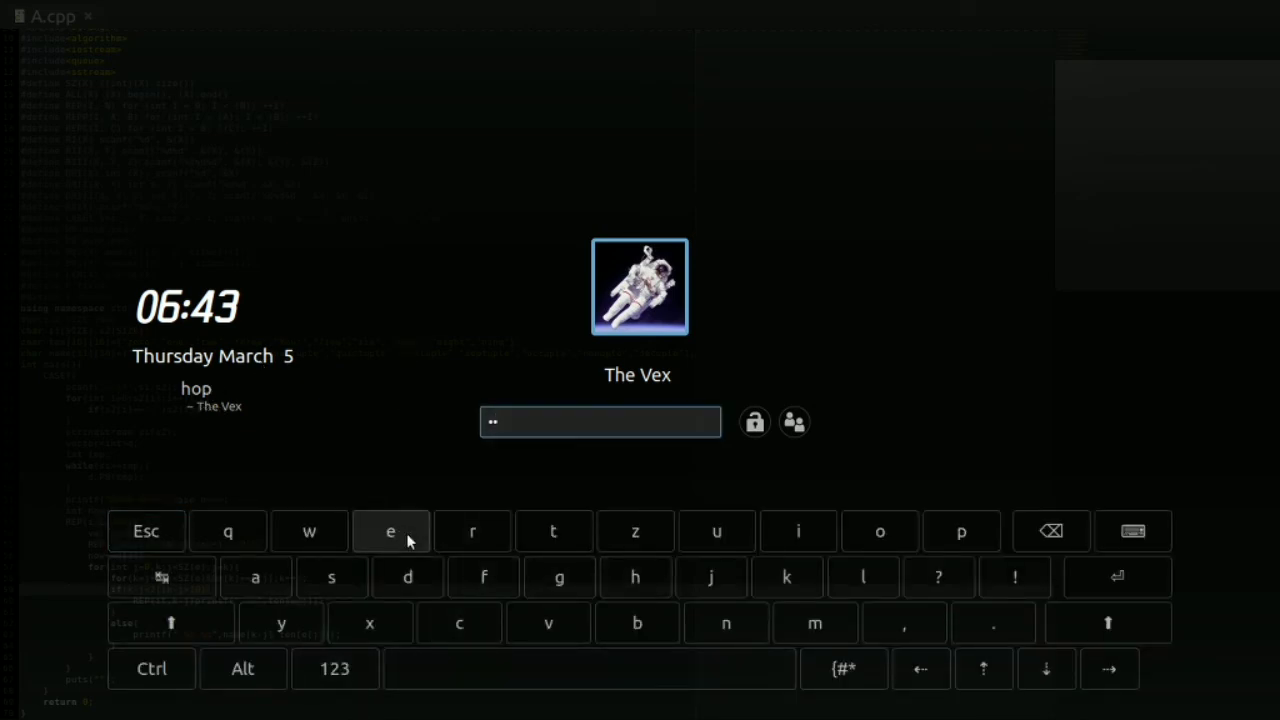
pyautogui.click(829, 615)
pyautogui.click(806, 537)
pyautogui.click(269, 588)
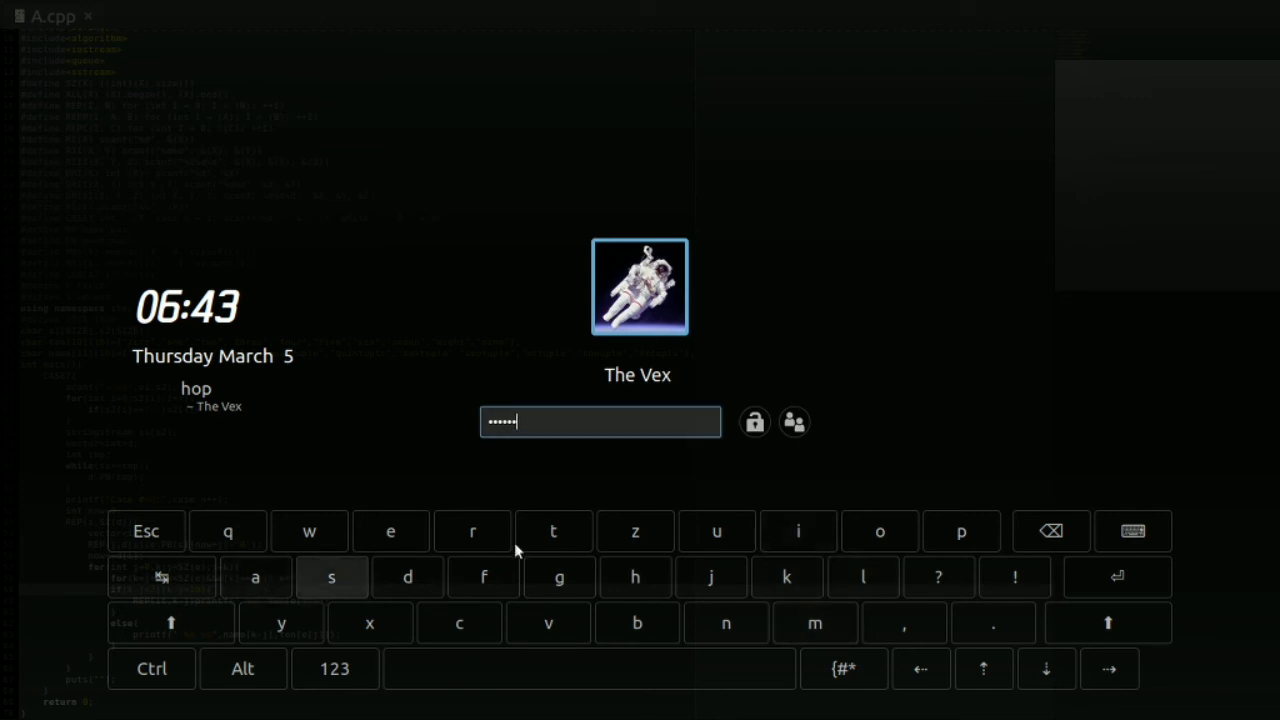
pyautogui.click(550, 540)
pyautogui.click(479, 541)
pyautogui.click(322, 605)
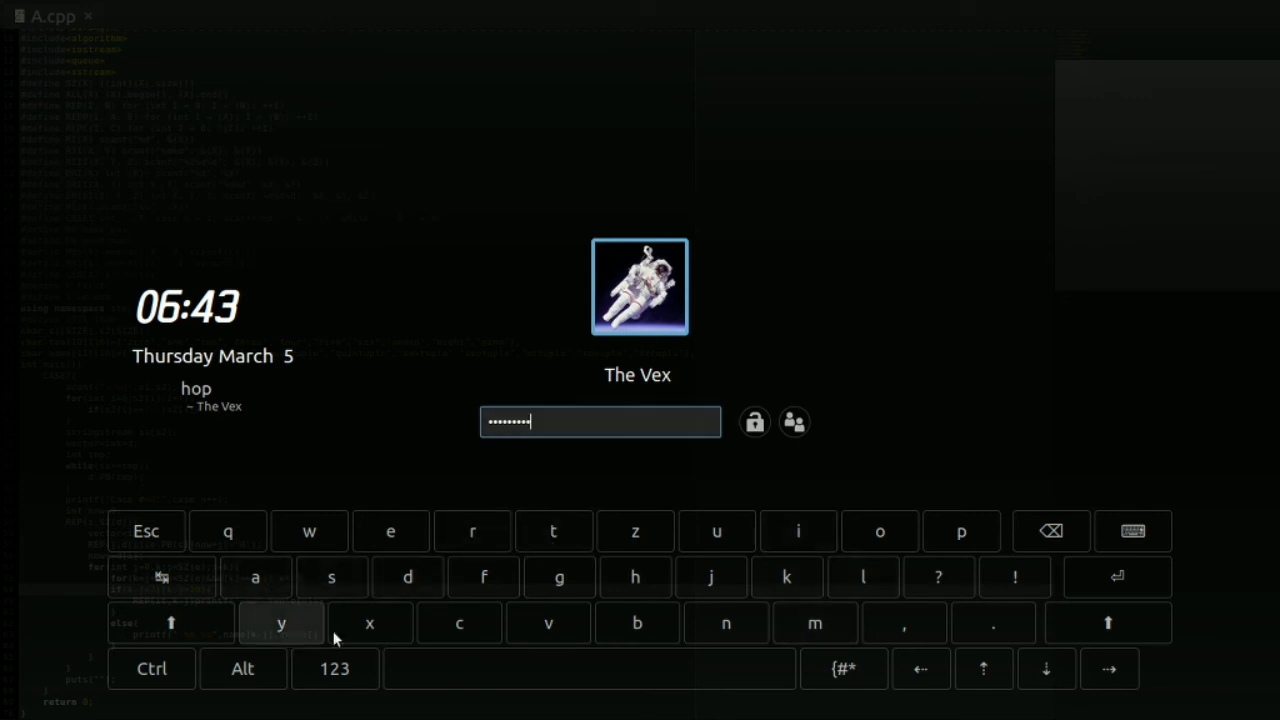
pyautogui.click(1125, 577)
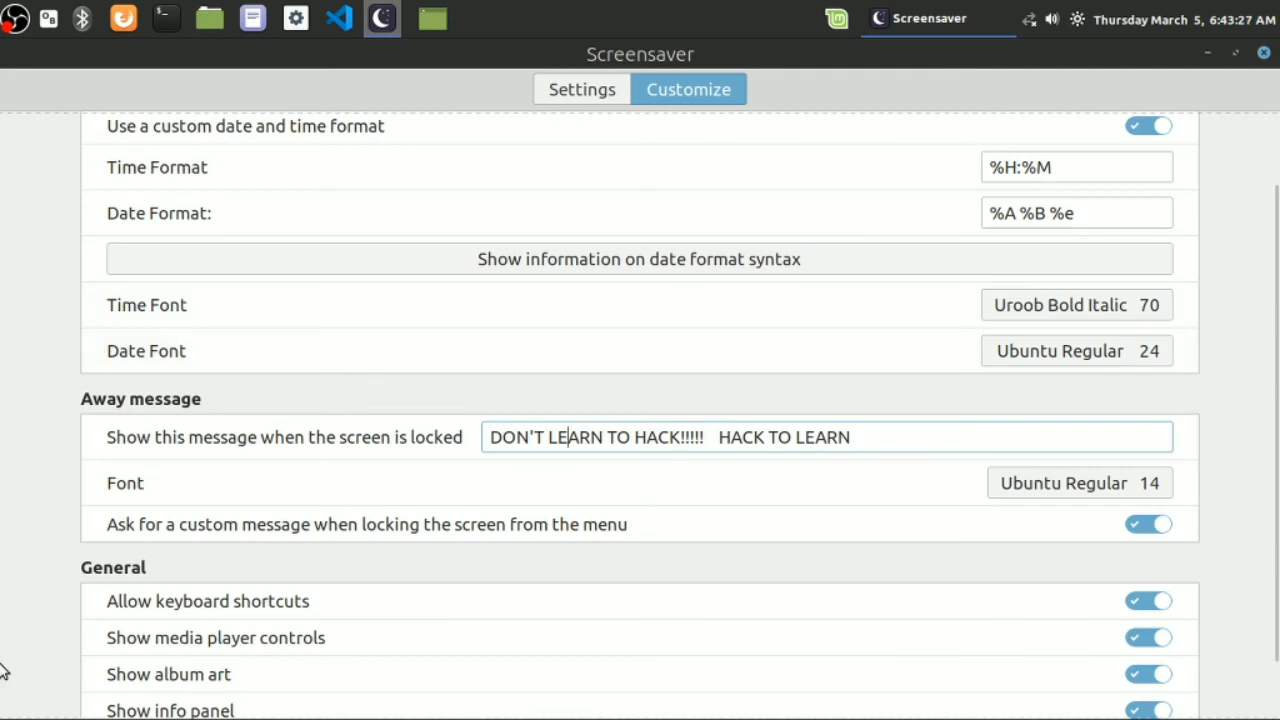
# - Switch off the prompt for a custom message when locking from the menu
pyautogui.scroll(-1, 3, 663)
pyautogui.scroll(2, 3, 663)
pyautogui.scroll(-2, 3, 663)
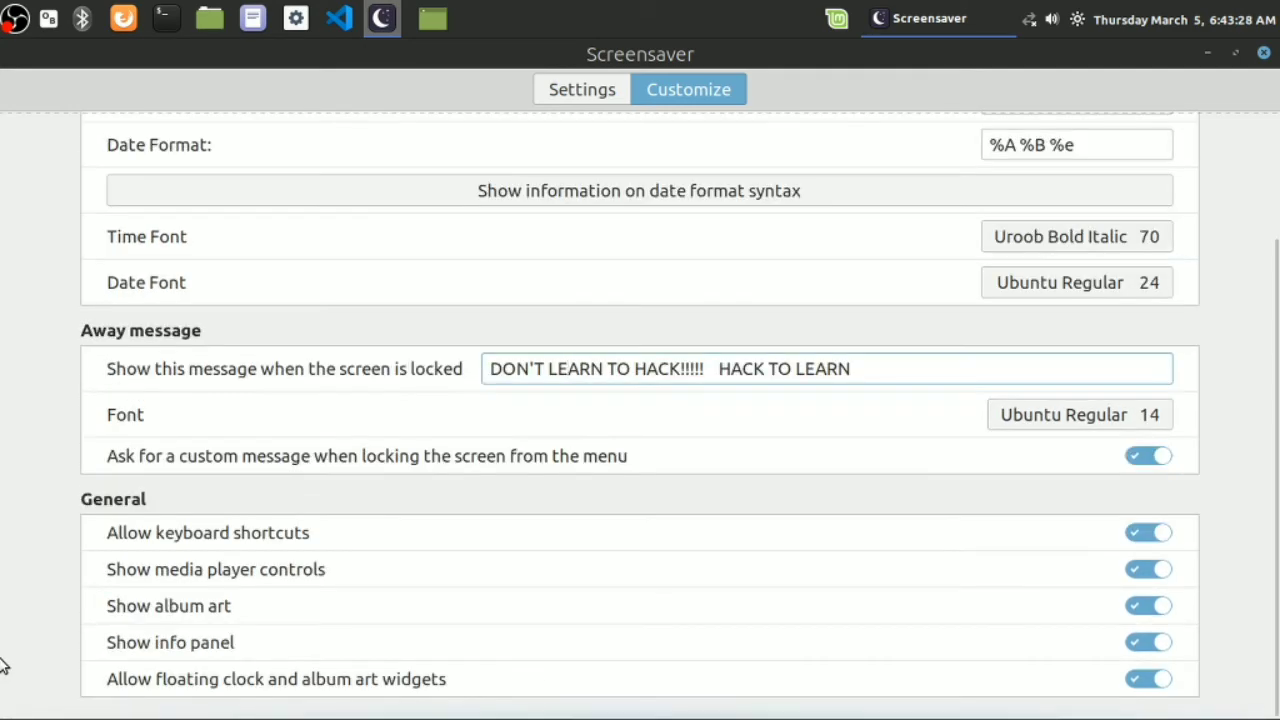
pyautogui.scroll(1, 3, 663)
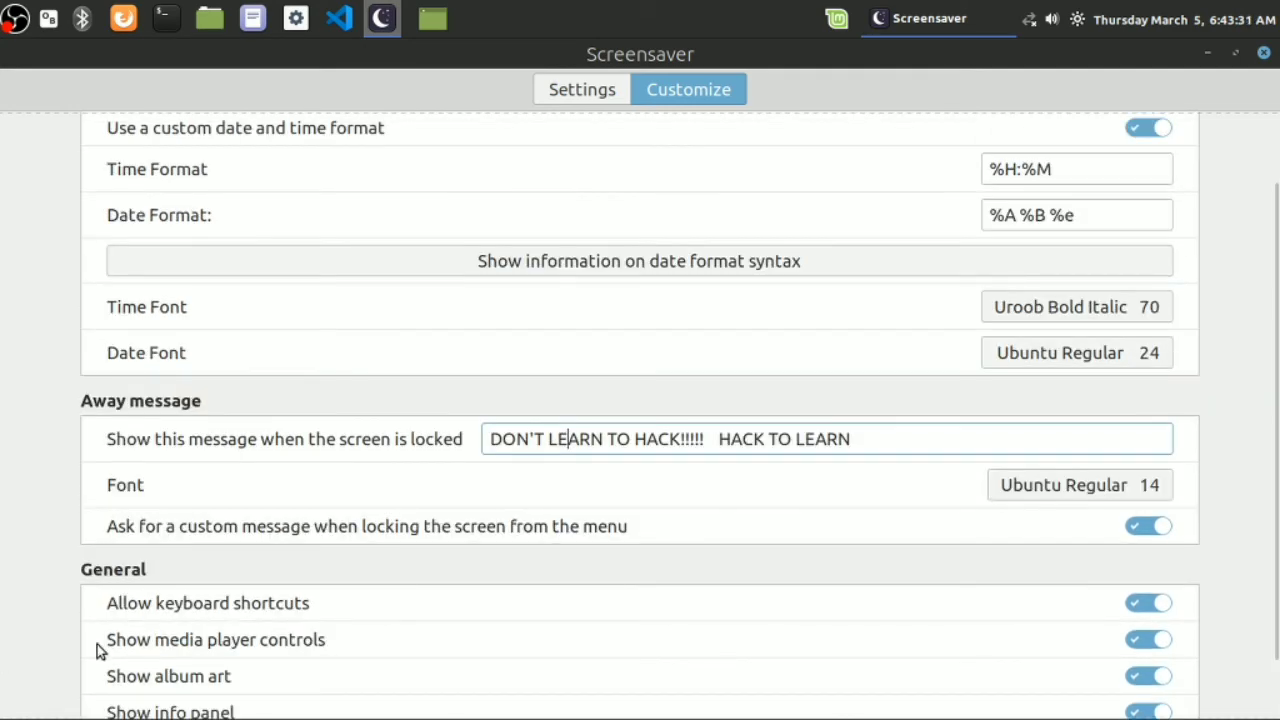
pyautogui.click(1133, 528)
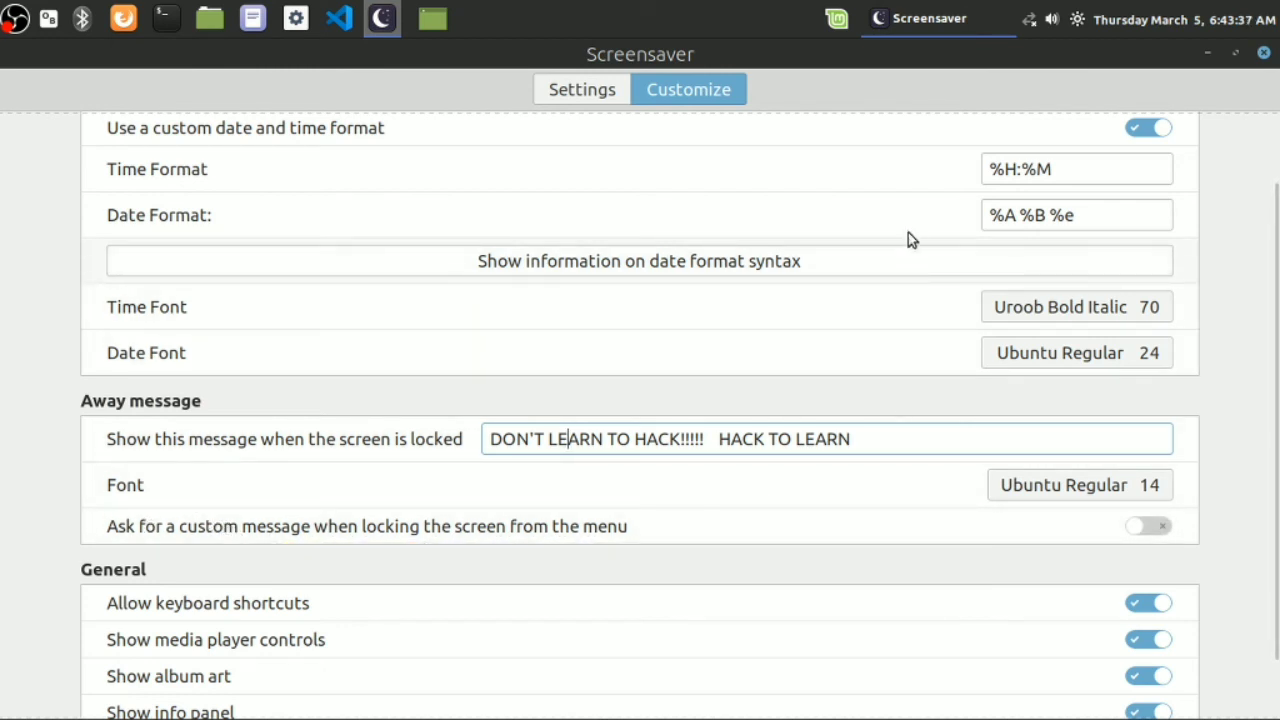
# - Lock the screen from the menu to preview the 06:43 clock, date and away message
pyautogui.click(836, 20)
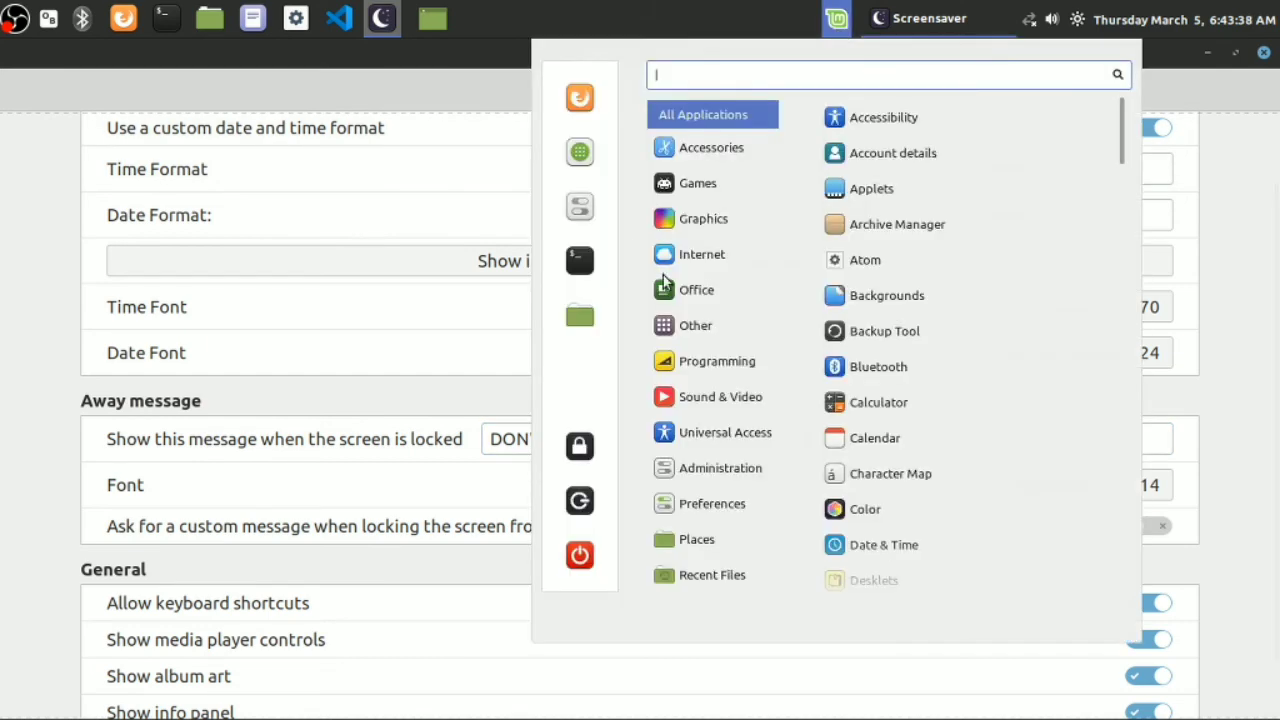
pyautogui.click(580, 447)
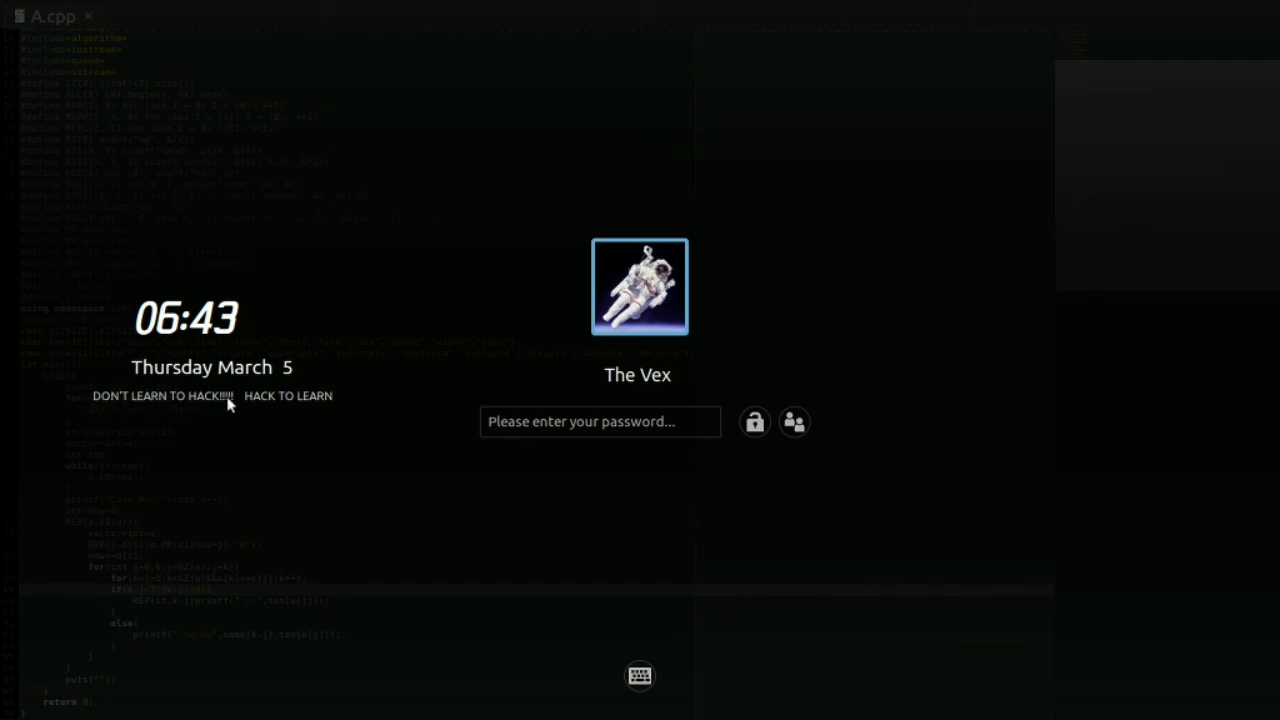
pyautogui.click(565, 415)
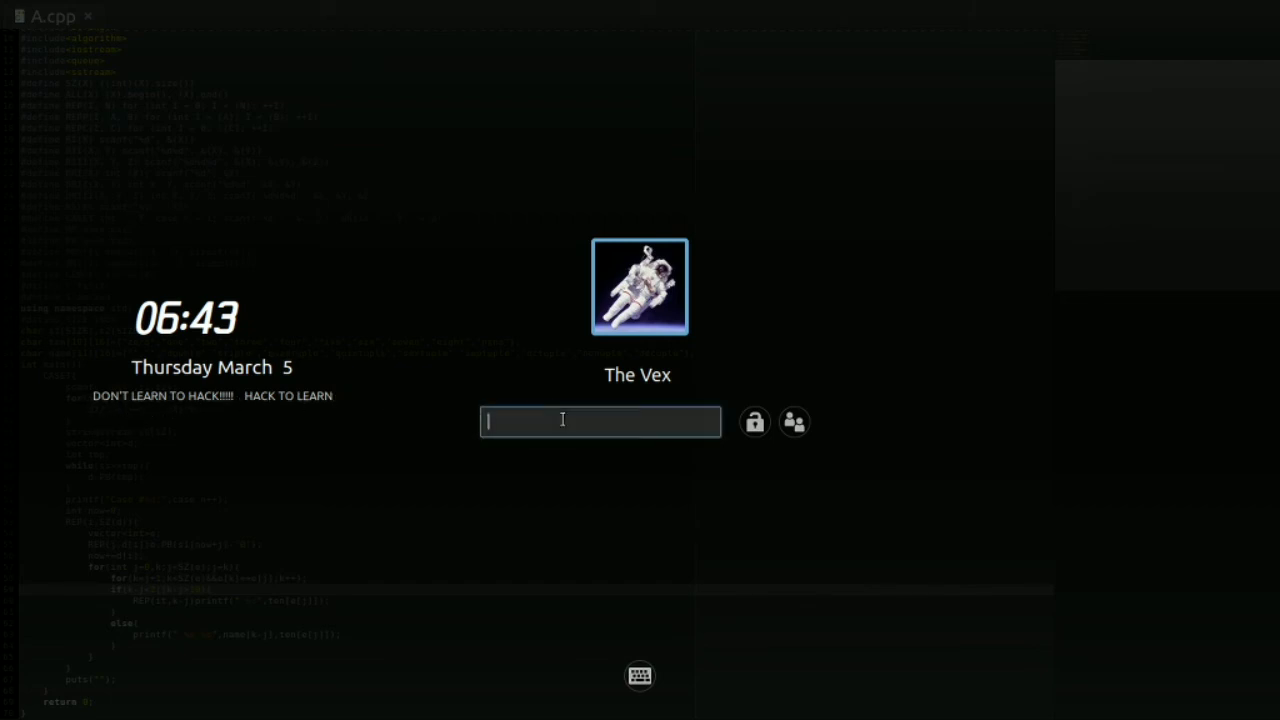
pyautogui.click(640, 676)
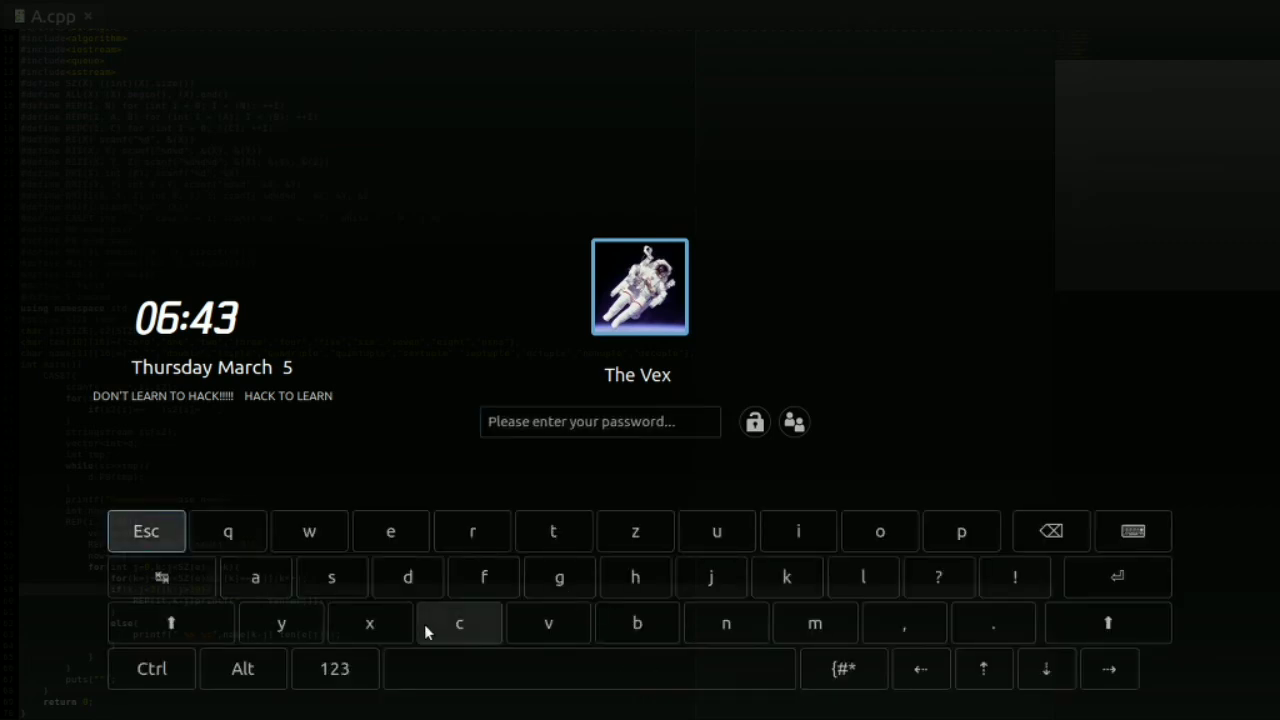
# - Unlock by entering the account password on the on-screen keyboard and submitting it
pyautogui.click(440, 626)
pyautogui.click(620, 577)
pyautogui.click(420, 546)
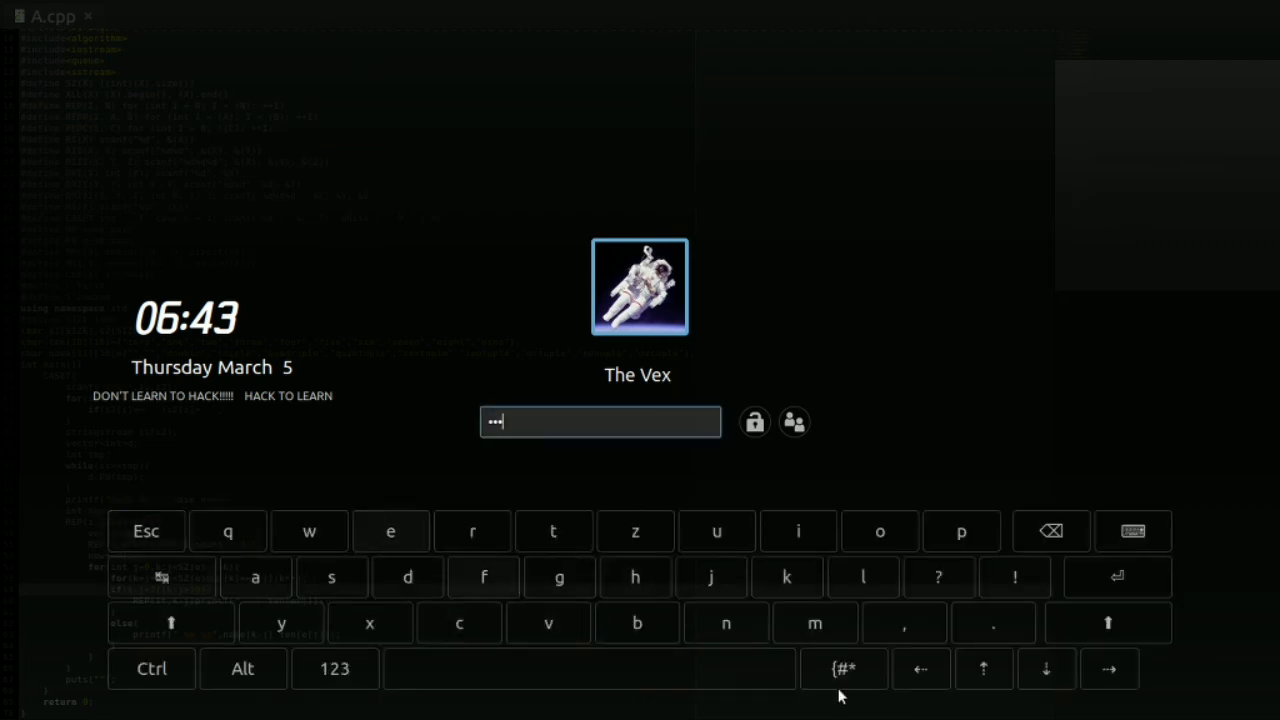
pyautogui.click(848, 638)
pyautogui.click(780, 548)
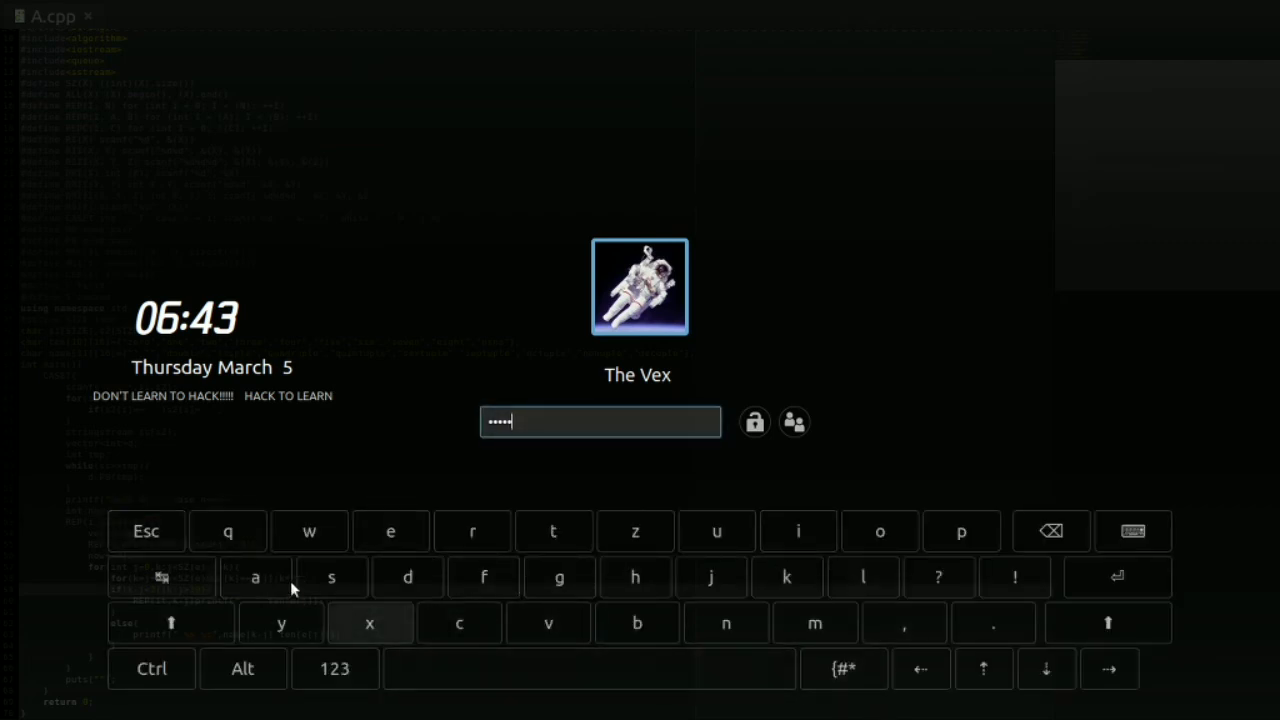
pyautogui.click(345, 580)
pyautogui.click(555, 531)
pyautogui.click(472, 531)
pyautogui.click(320, 622)
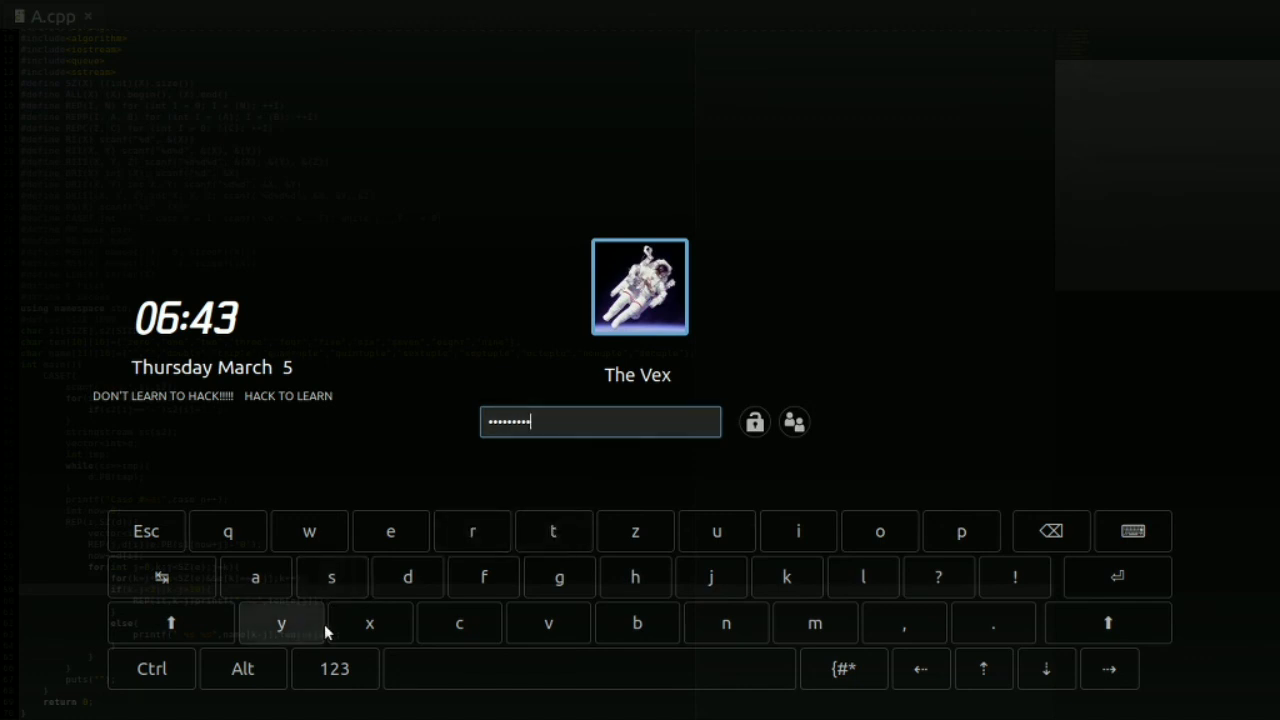
pyautogui.click(1117, 573)
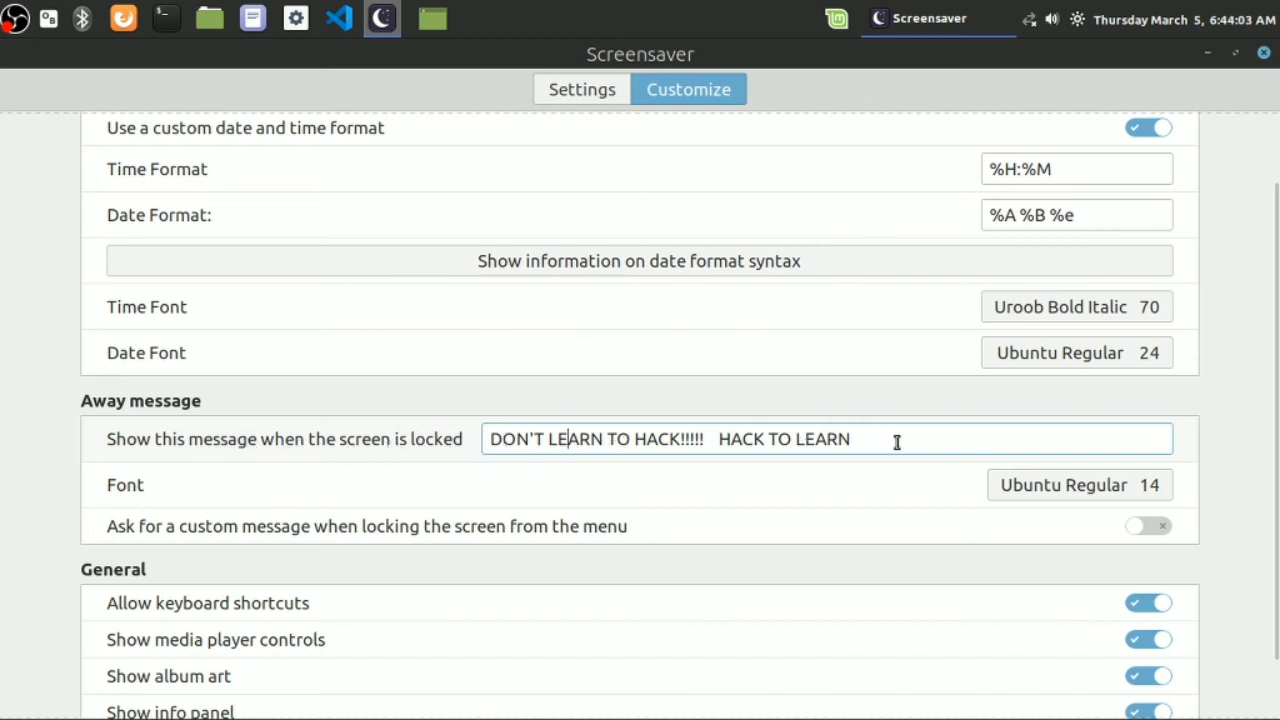
# - Review the away message 'DON'T LEARN TO HACK!!!!! HACK TO LEARN' and leave the custom-message prompt off
pyautogui.moveTo(848, 440); pyautogui.dragTo(433, 433)
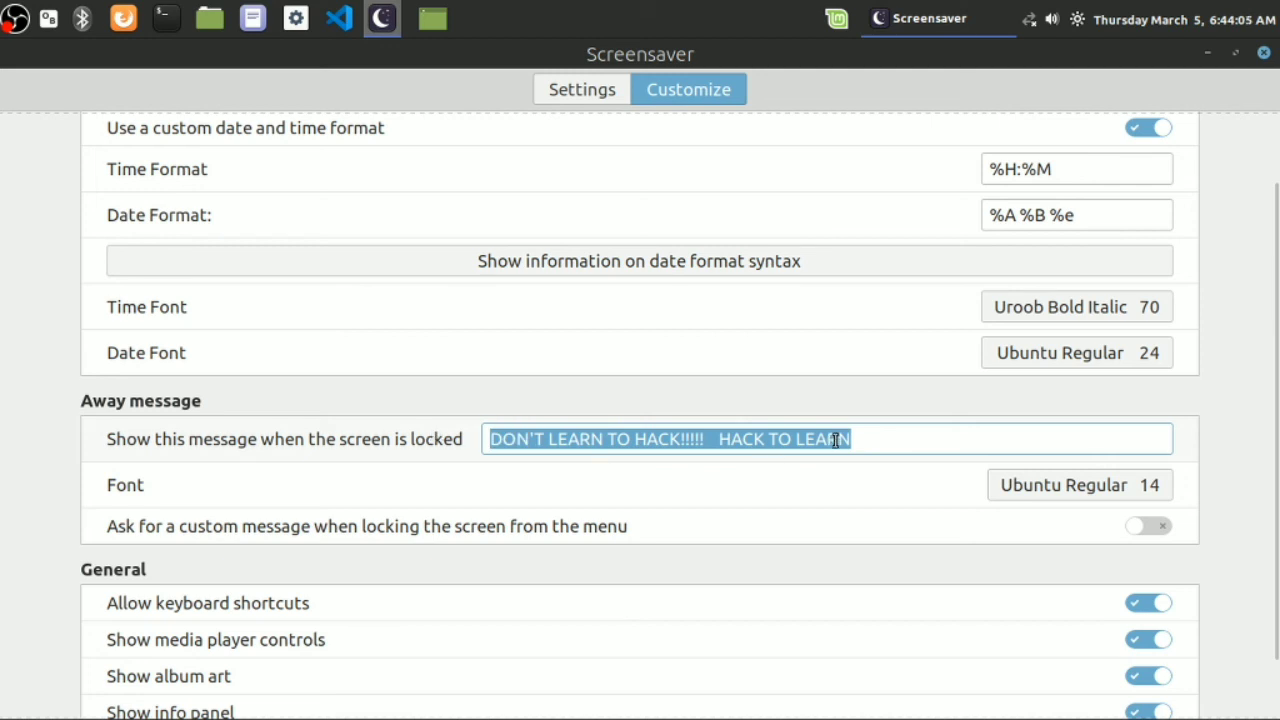
pyautogui.click(883, 442)
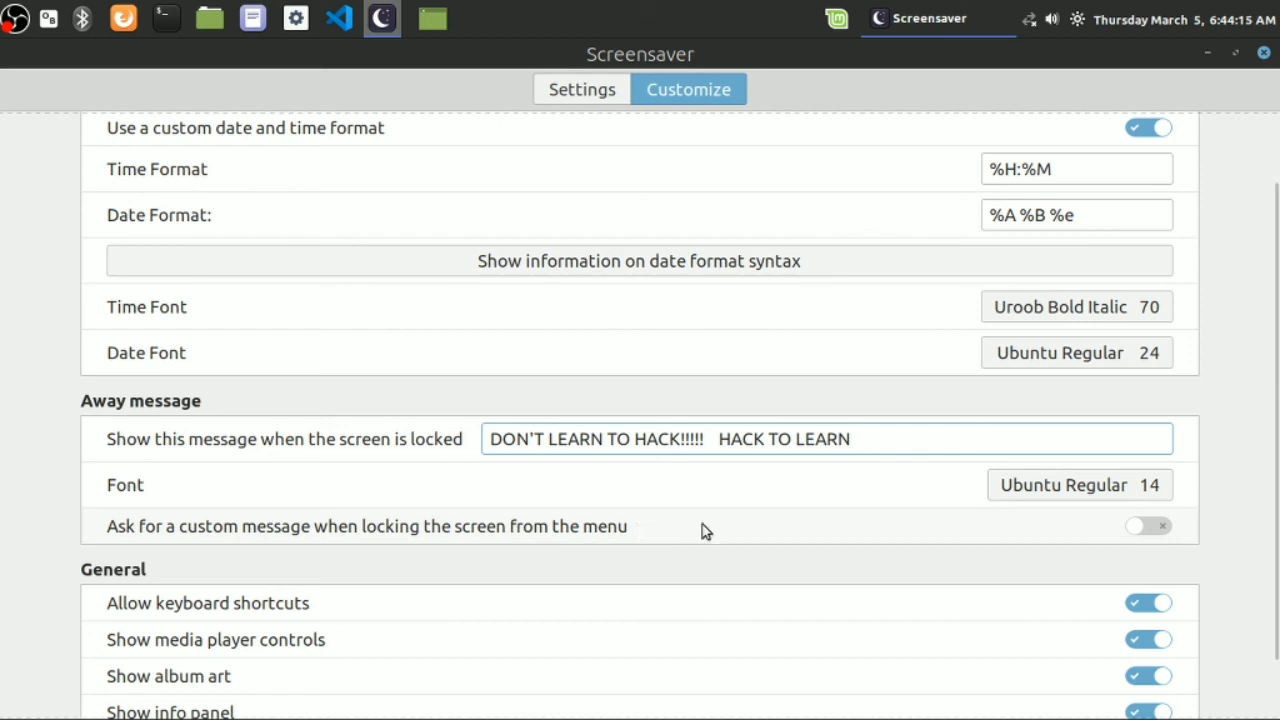
pyautogui.click(836, 18)
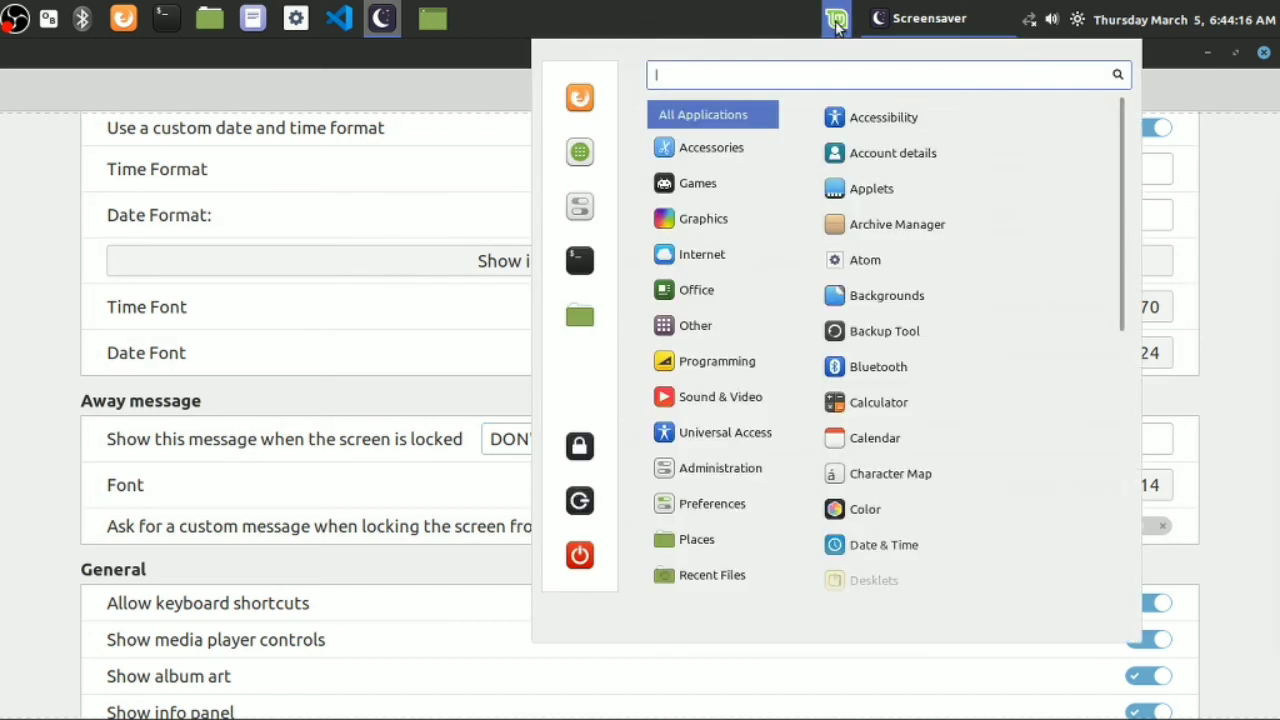
pyautogui.click(475, 108)
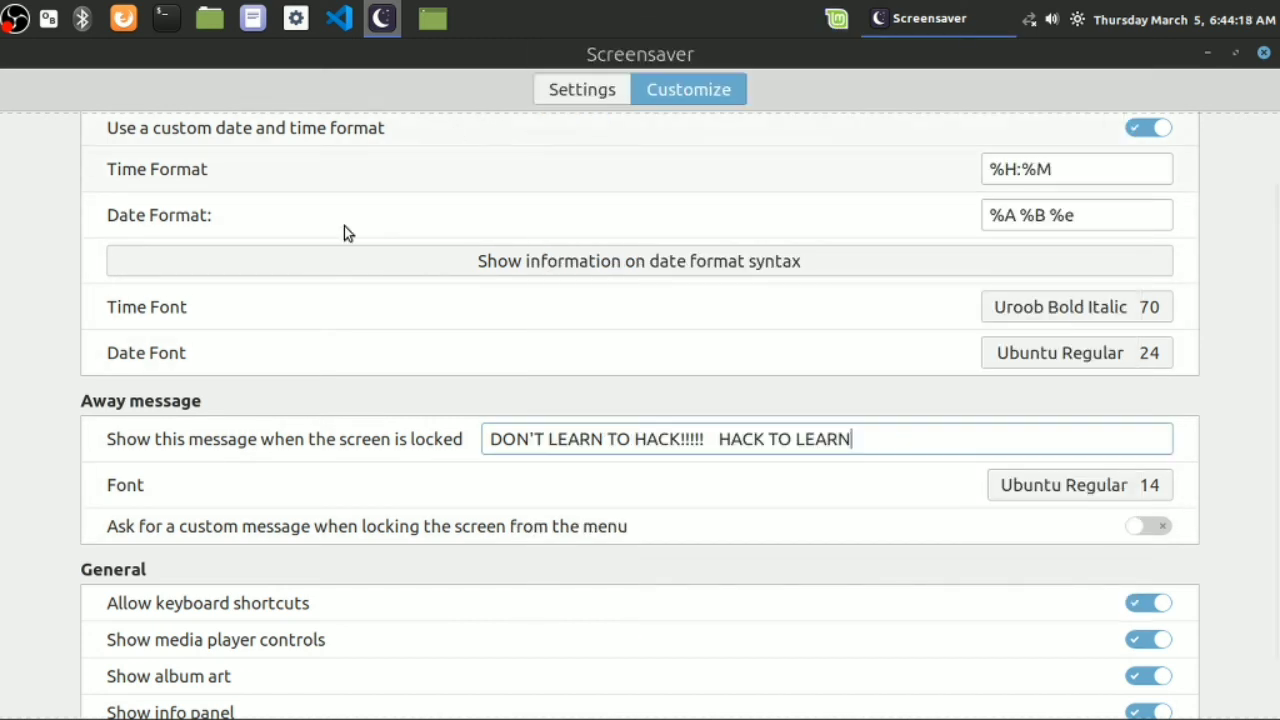
pyautogui.click(1150, 528)
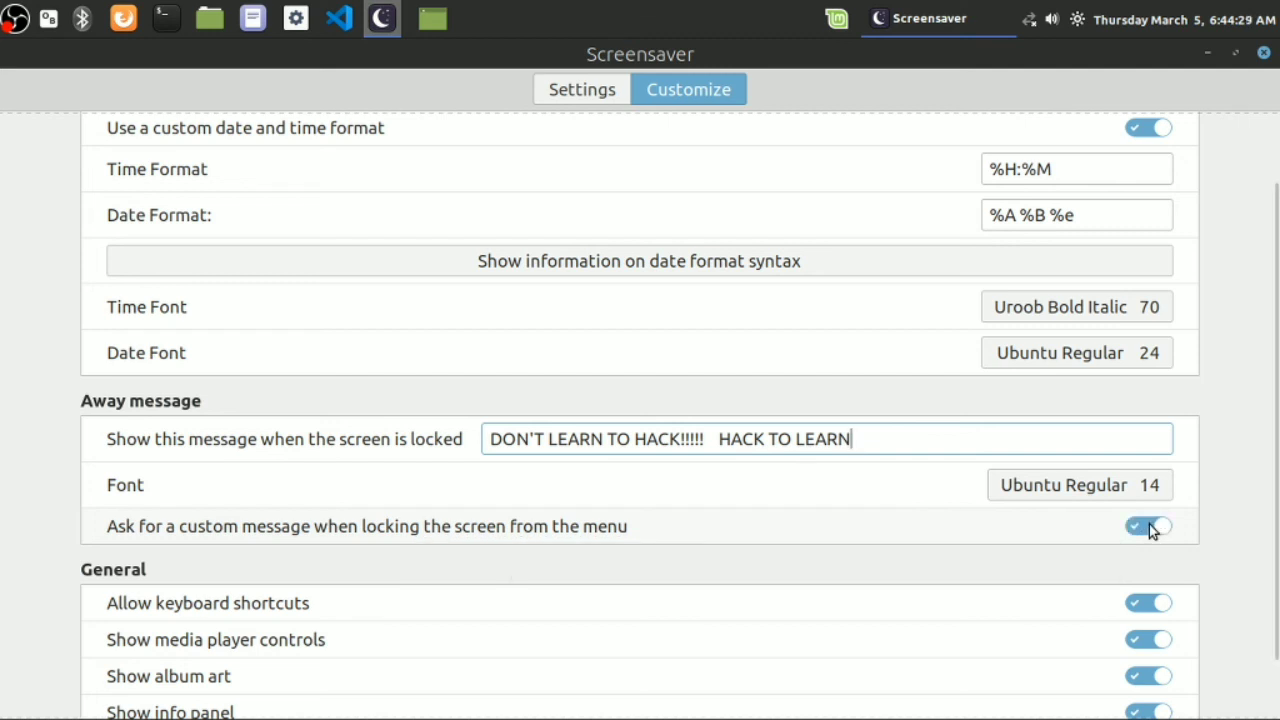
pyautogui.click(1150, 530)
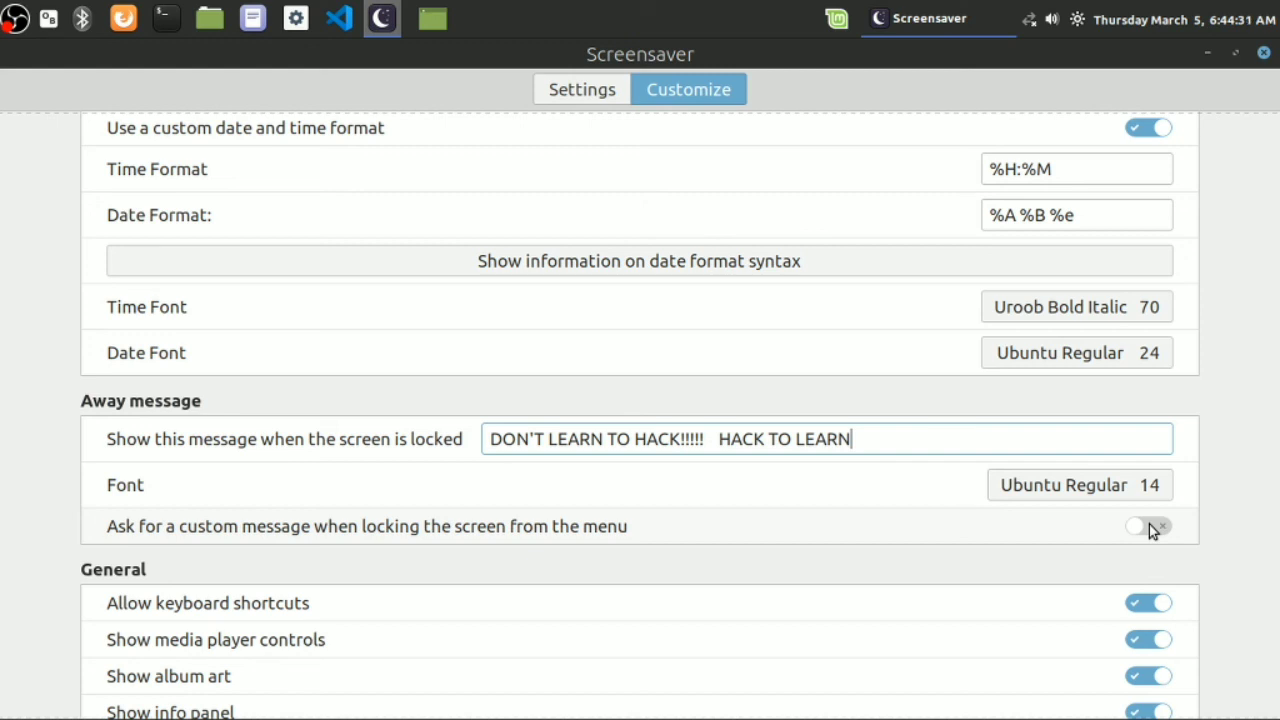
# - Set the away message font size to 11 in the font picker
pyautogui.click(1118, 486)
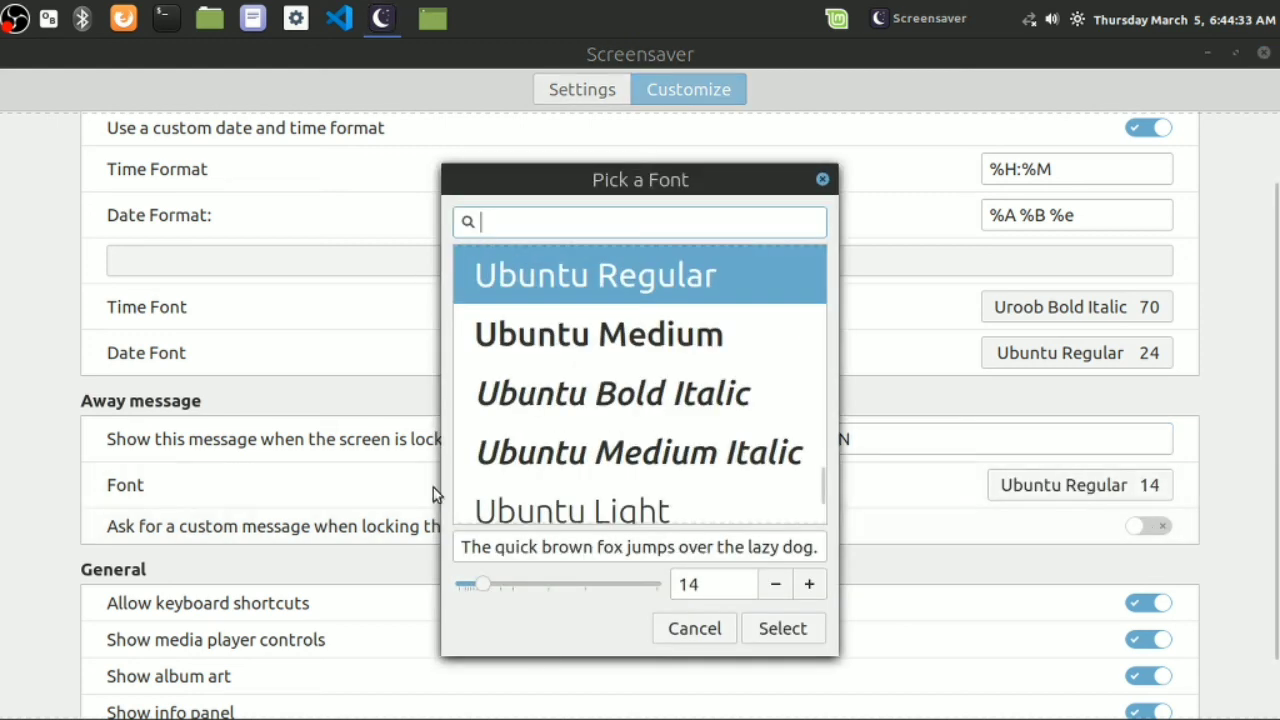
pyautogui.scroll(-2, 605, 470)
pyautogui.scroll(4, 605, 465)
pyautogui.scroll(-3, 602, 462)
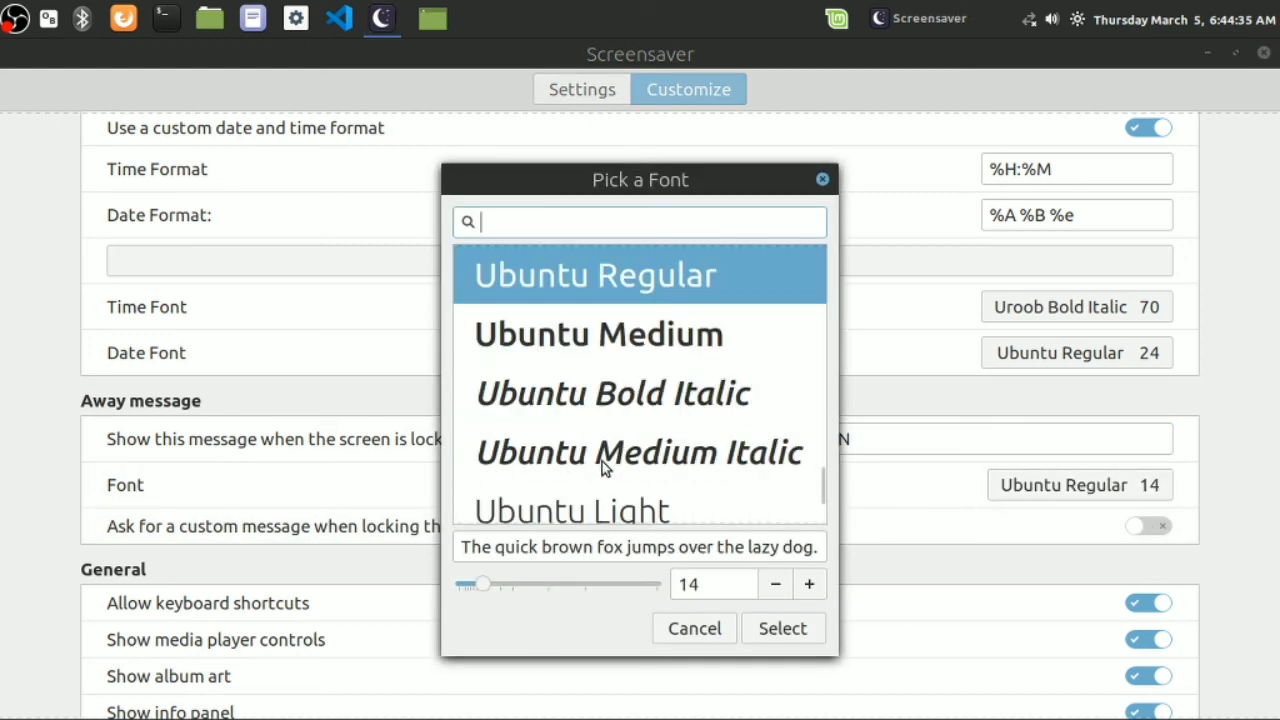
pyautogui.scroll(1, 602, 461)
pyautogui.scroll(5, 602, 461)
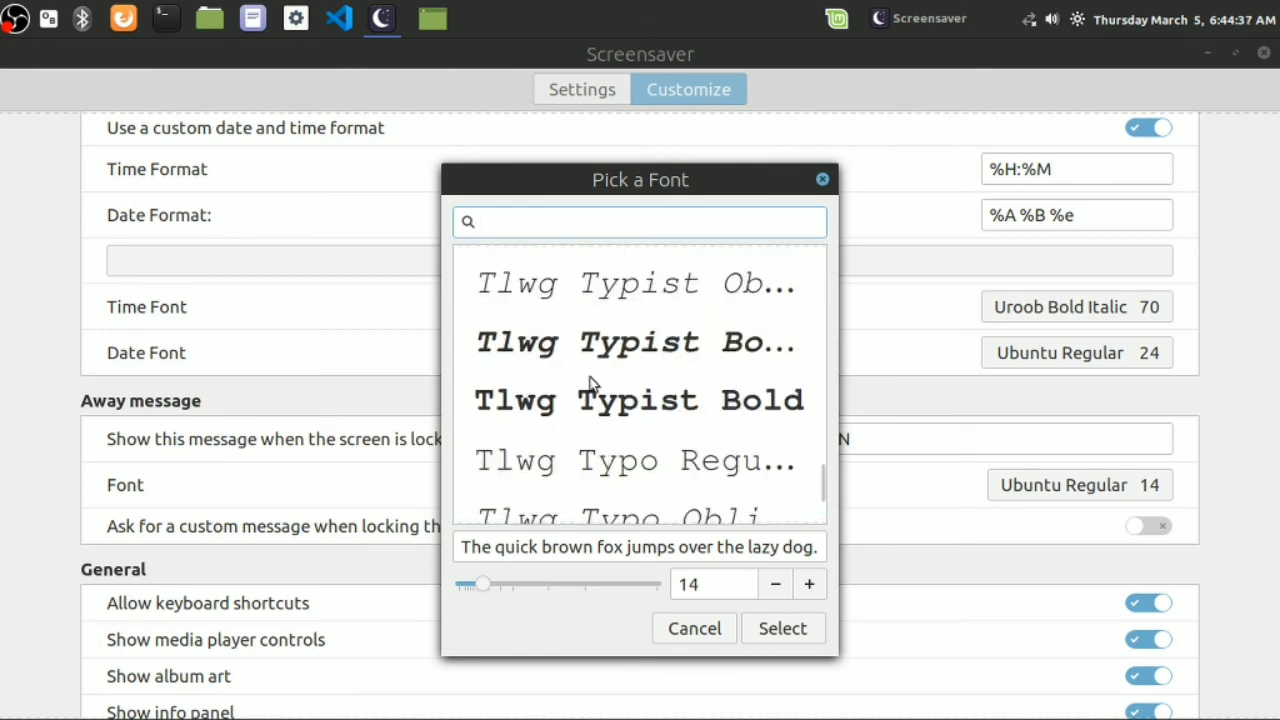
pyautogui.scroll(-3, 670, 596)
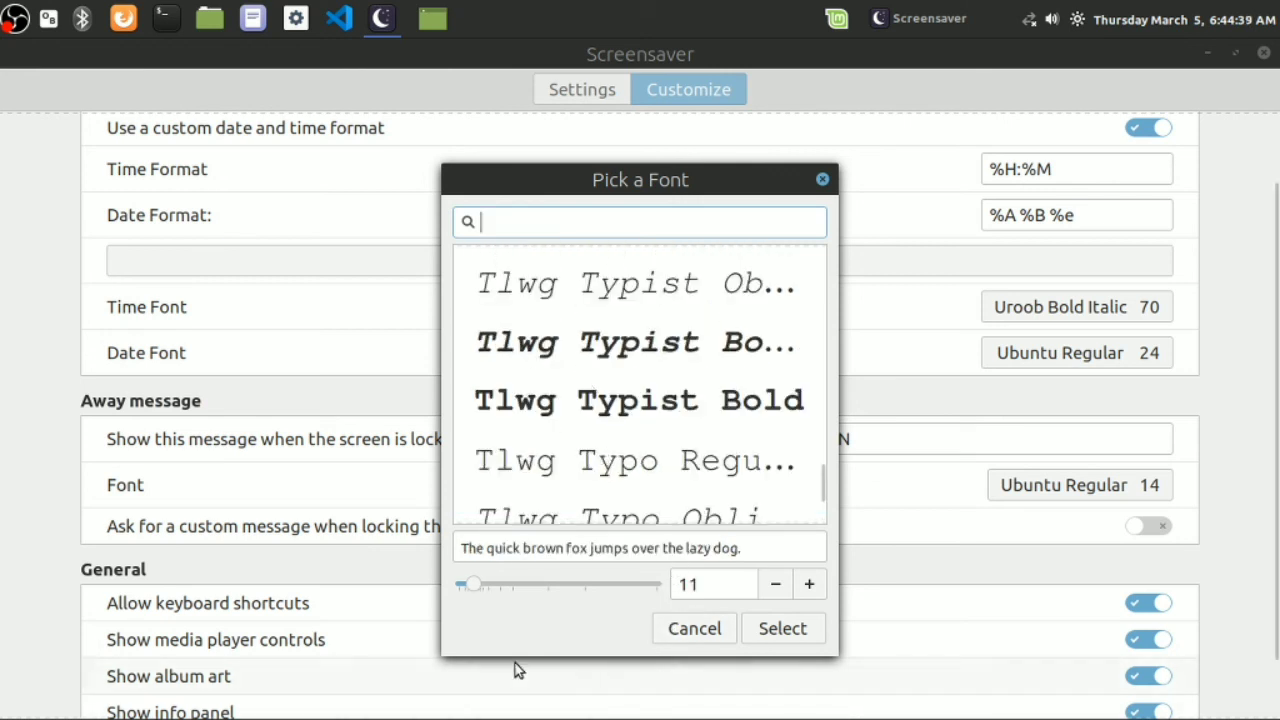
pyautogui.click(784, 636)
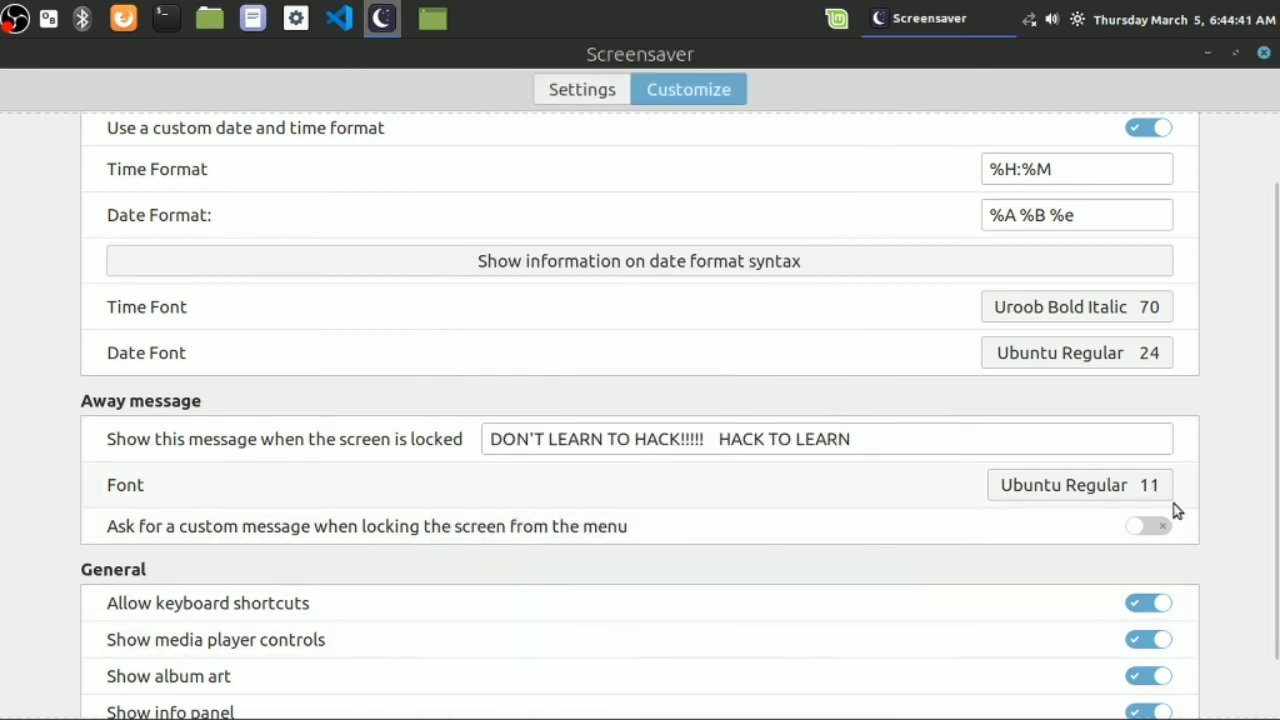
# - Raise the away message font back to Ubuntu Regular 14
pyautogui.click(1048, 496)
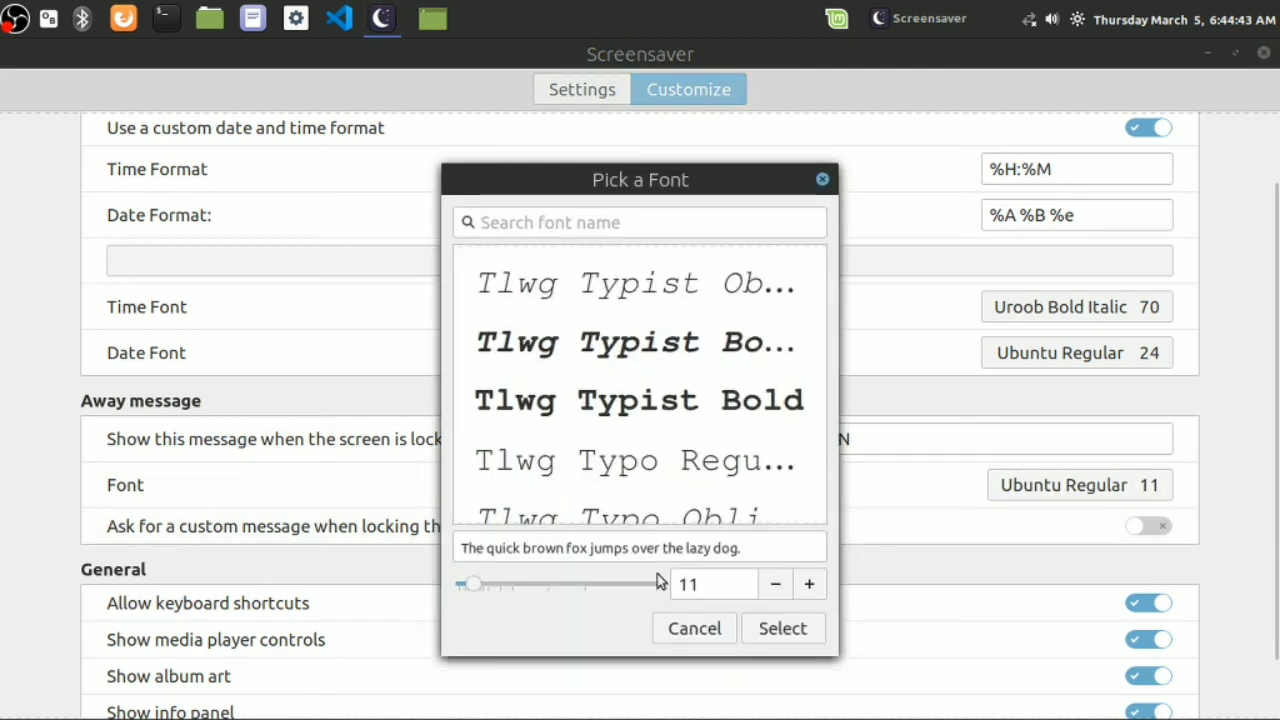
pyautogui.click(809, 585)
pyautogui.click(809, 585)
pyautogui.click(809, 585)
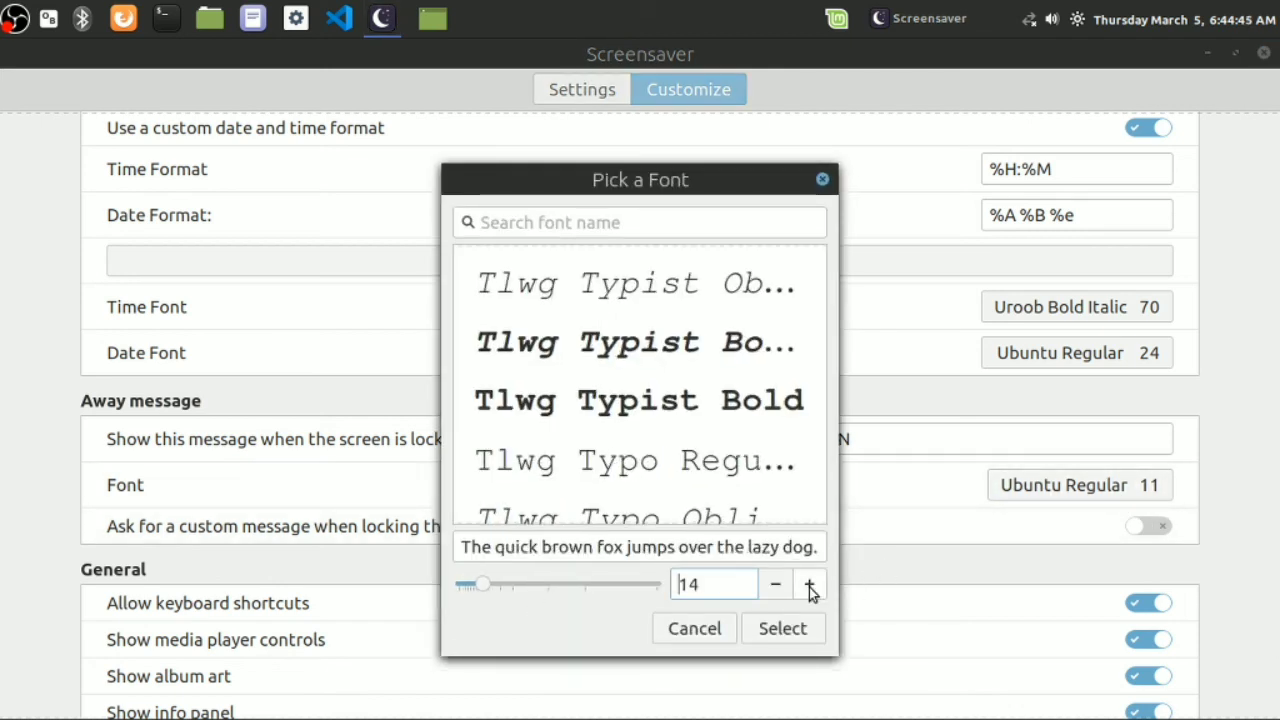
pyautogui.click(803, 644)
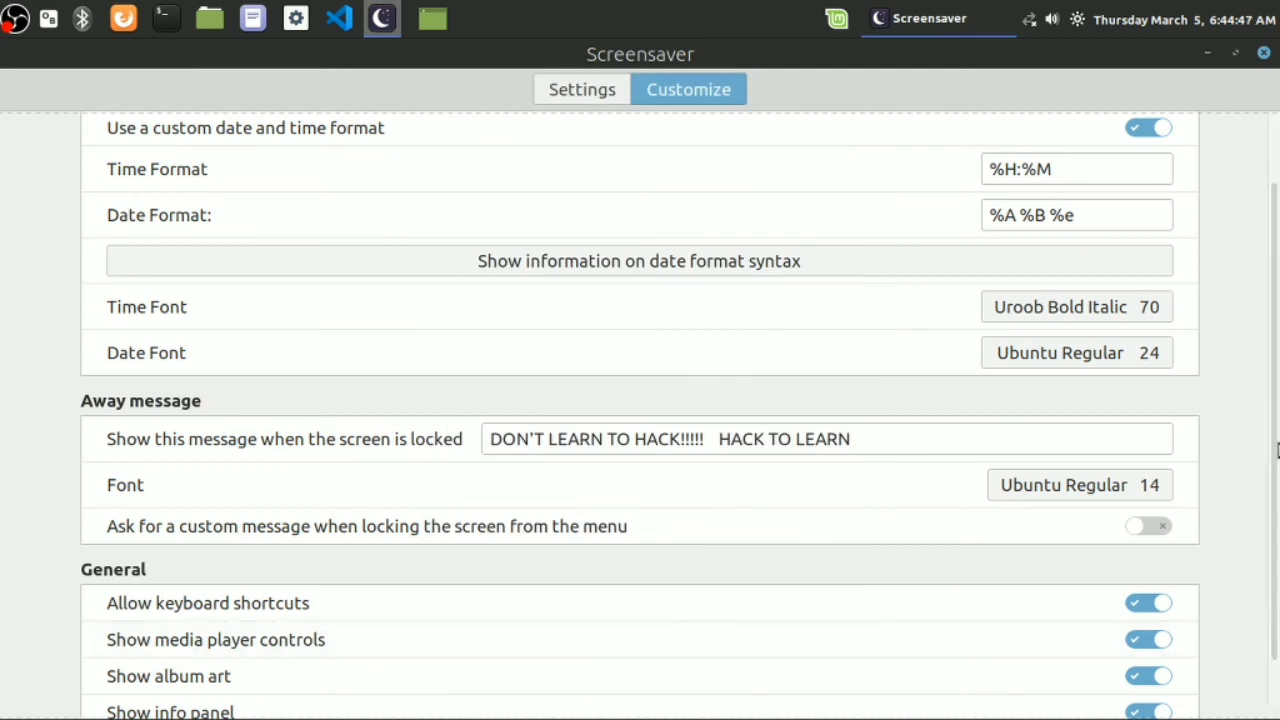
# - Close the Screensaver settings window with Alt+F4
pyautogui.scroll(-2, 1266, 456)
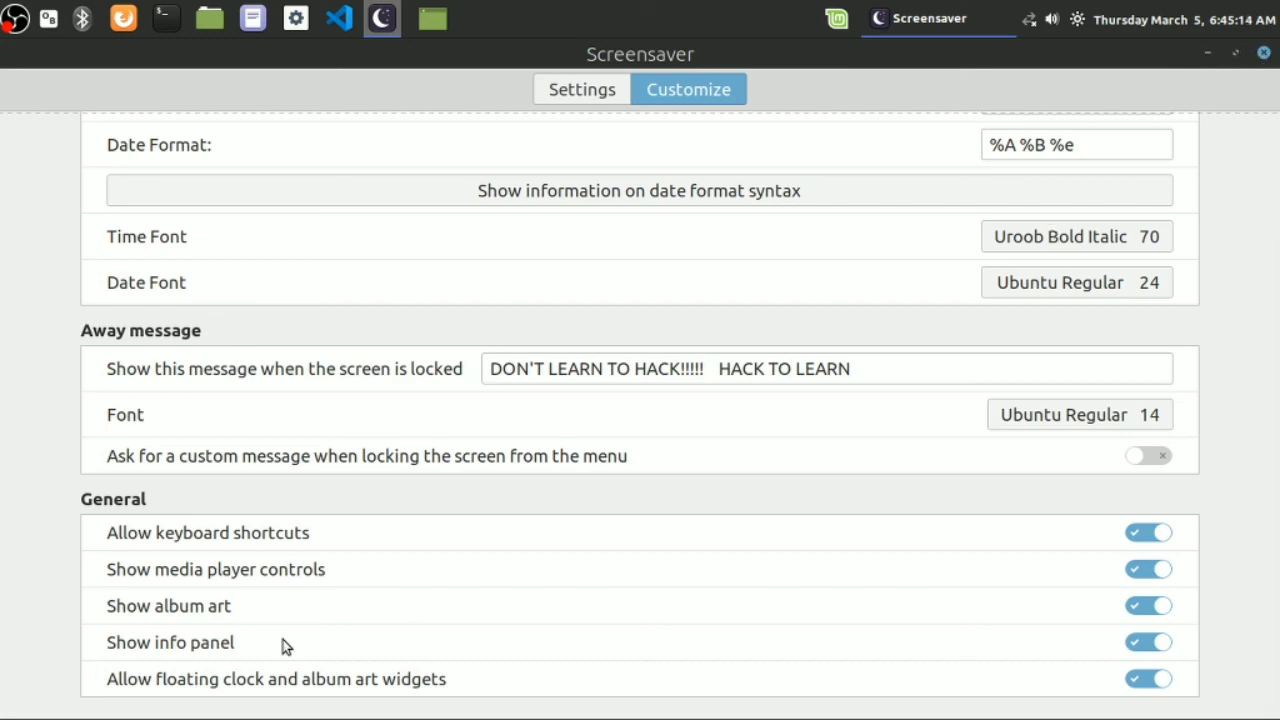
pyautogui.hotkey('alt', 'F4')
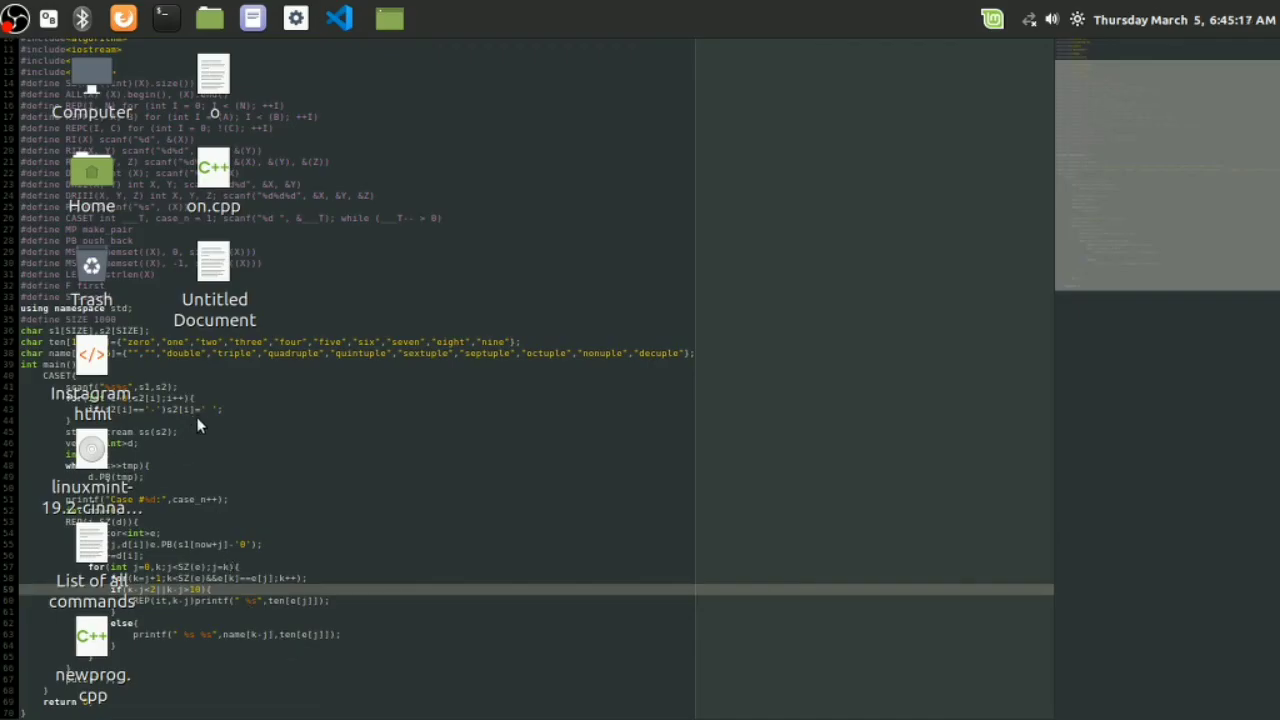